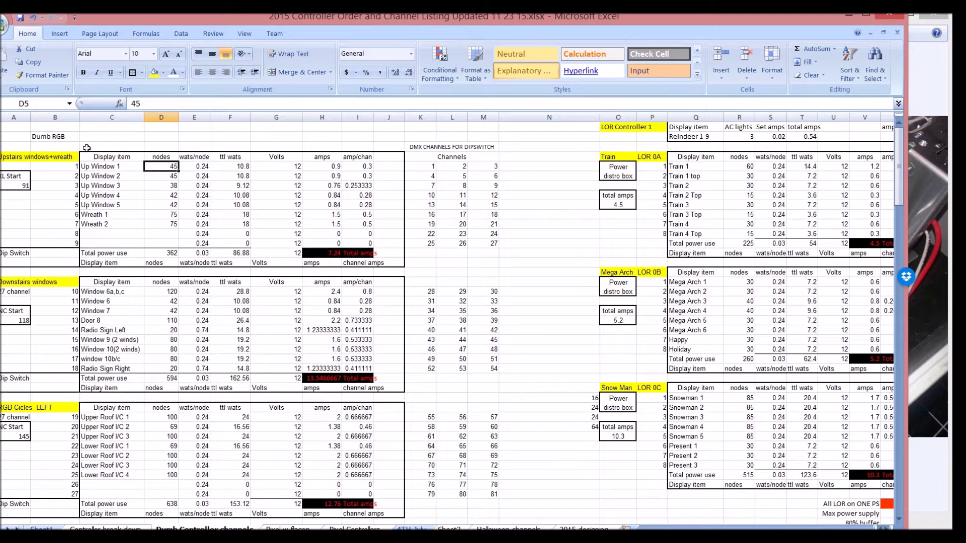
Look over the Up Window item names in C6:C14 and the node counts 45 and 42.
left_click(121, 136)
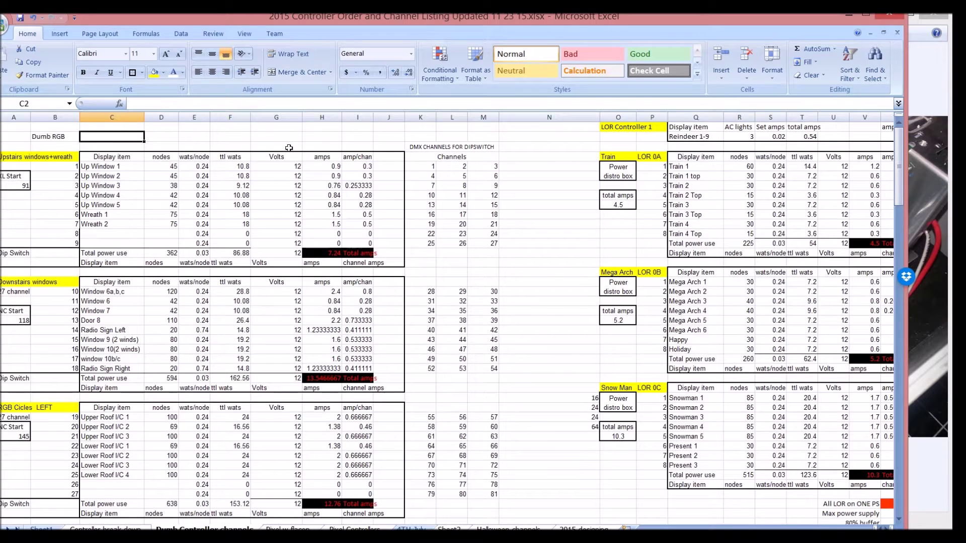
left_click(112, 176)
left_click_drag(114, 177, 123, 245)
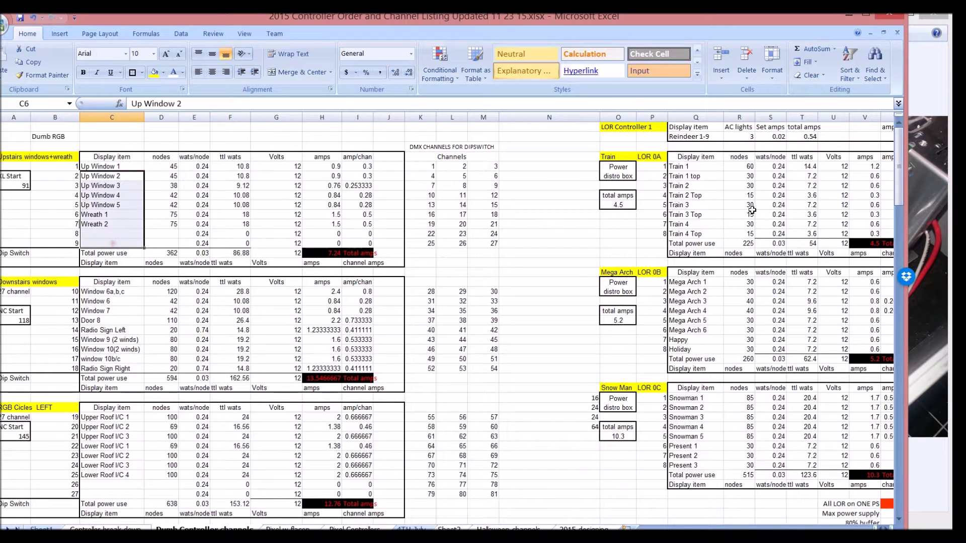
left_click(159, 166)
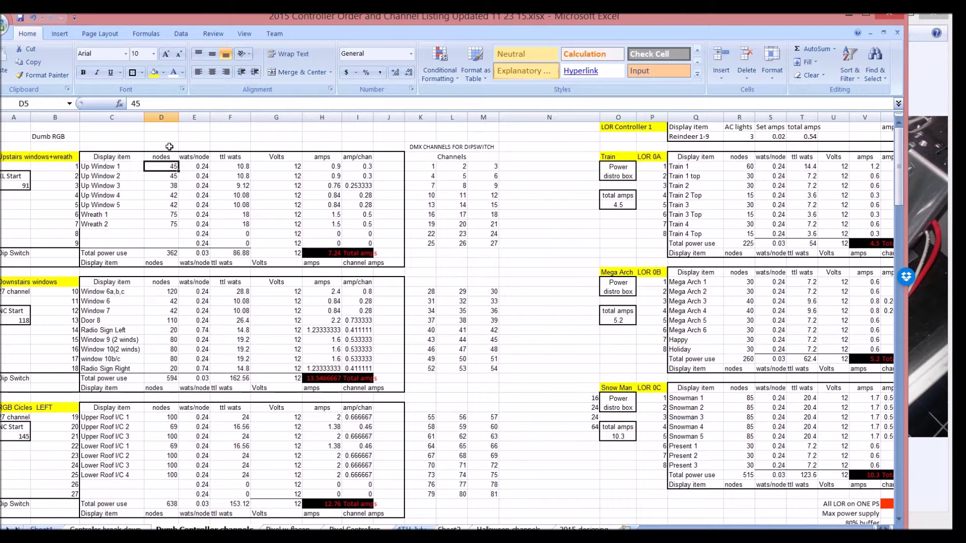
left_click(172, 196)
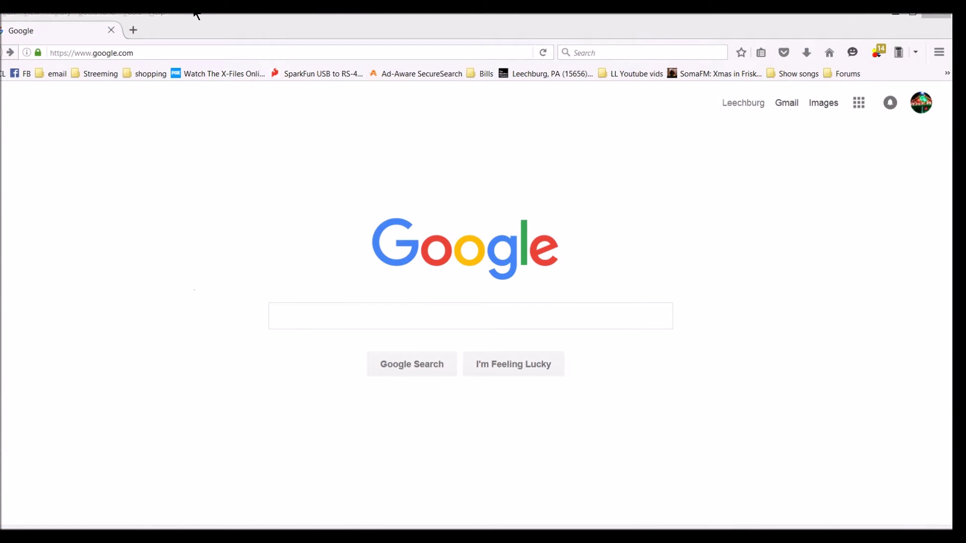
Search Google for 'Lebre Office' and scroll down to the LibreOffice download result.
left_click(419, 315)
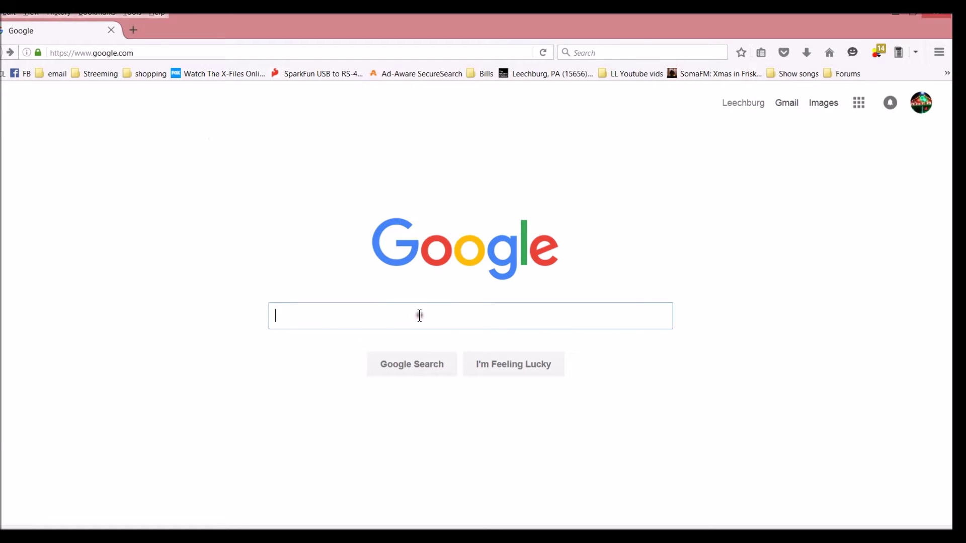
type("Leb")
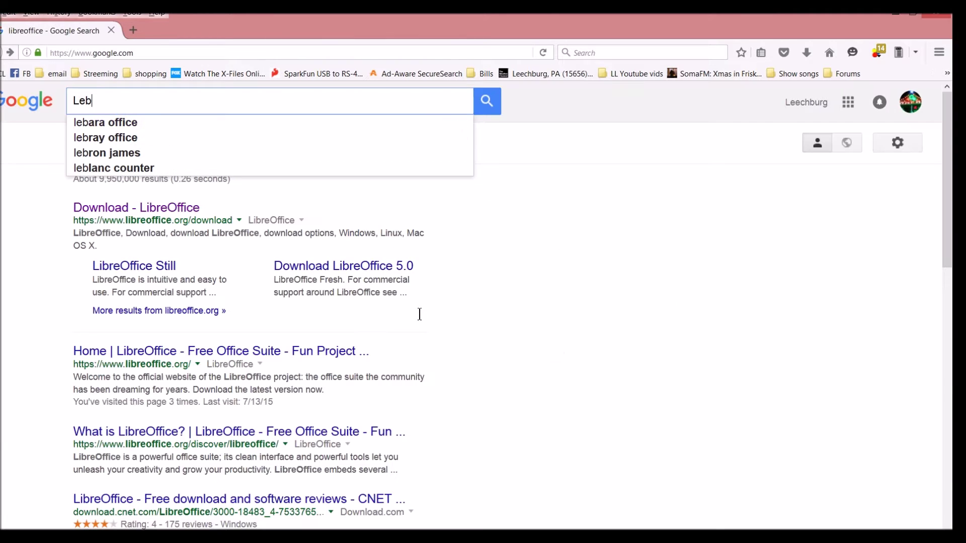
type("r")
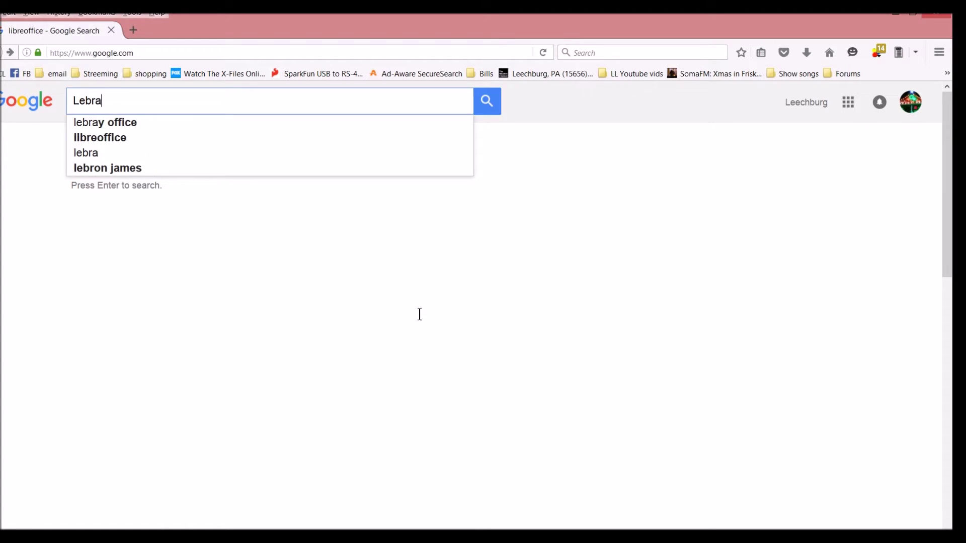
type("e Office")
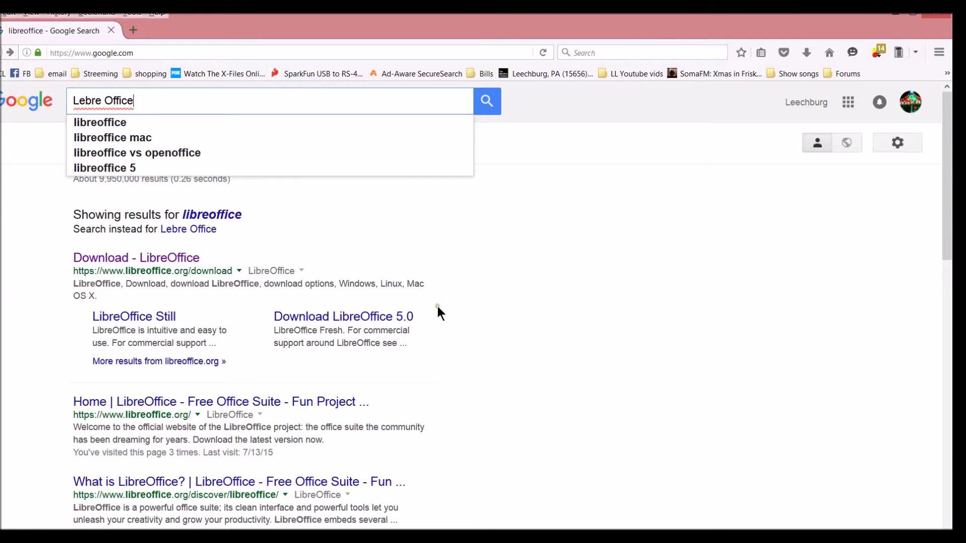
key("Return")
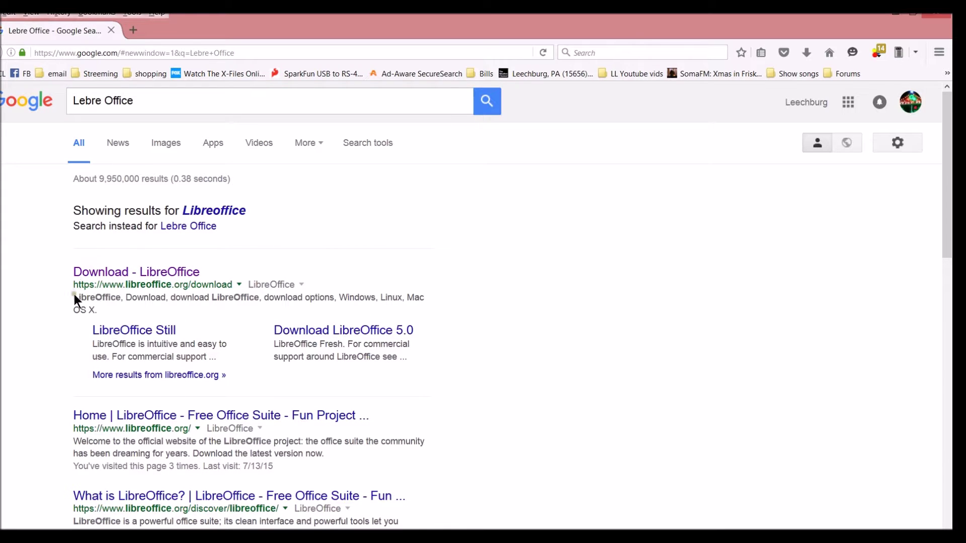
scroll(72, 279, "down", 3)
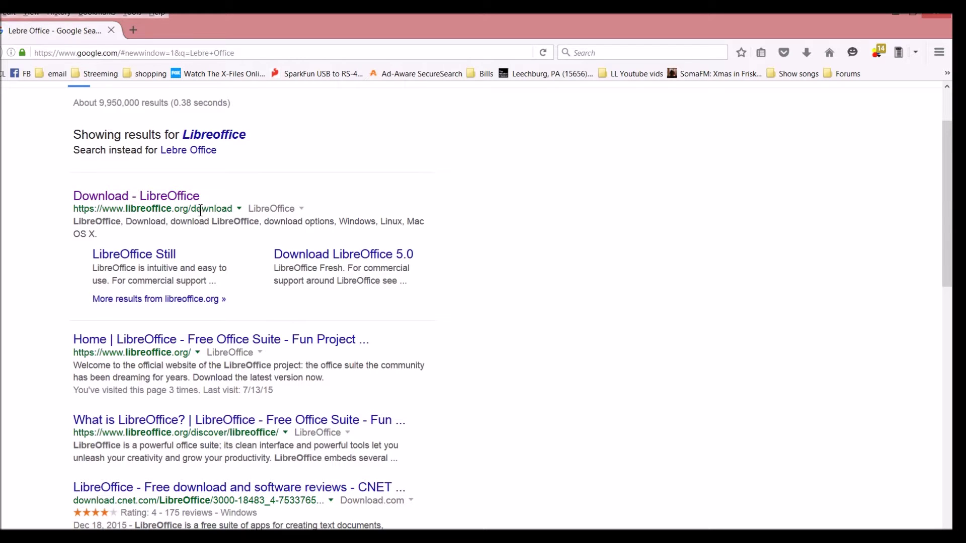
Open the Download - LibreOffice page and bring up the blank Untitled 1 Calc spreadsheet.
left_click(134, 196)
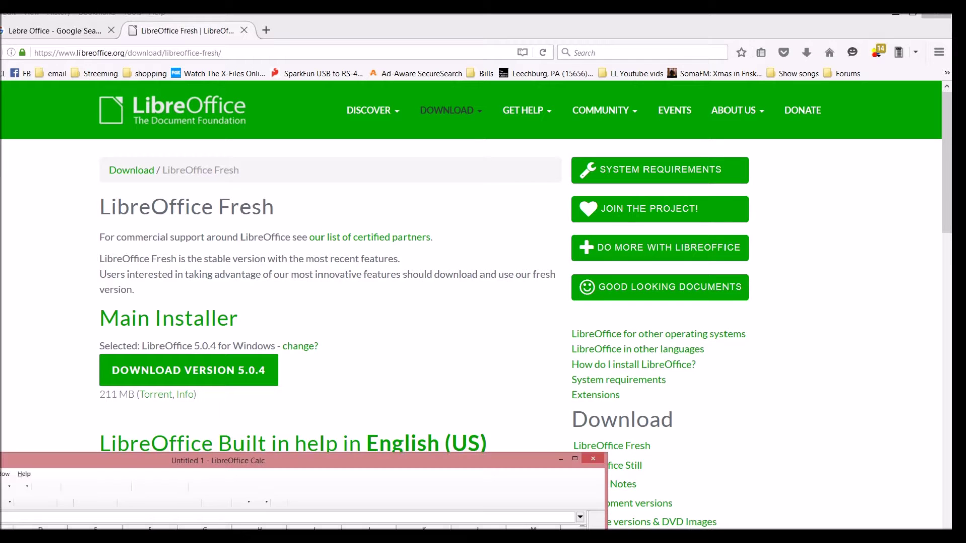
left_click_drag(216, 460, 471, 45)
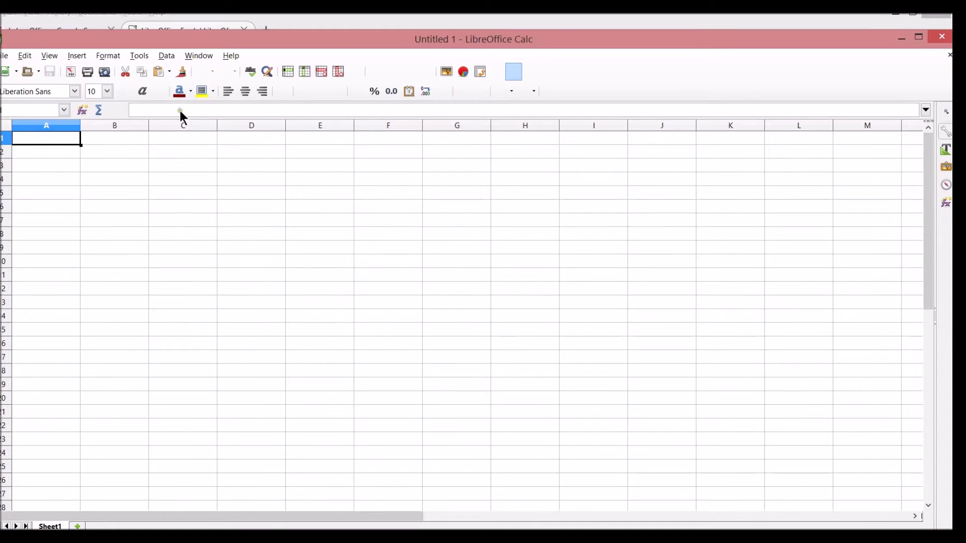
Enlarge the empty Calc sheet, select B1, then close Calc to return to Excel.
left_click_drag(197, 38, 192, 19)
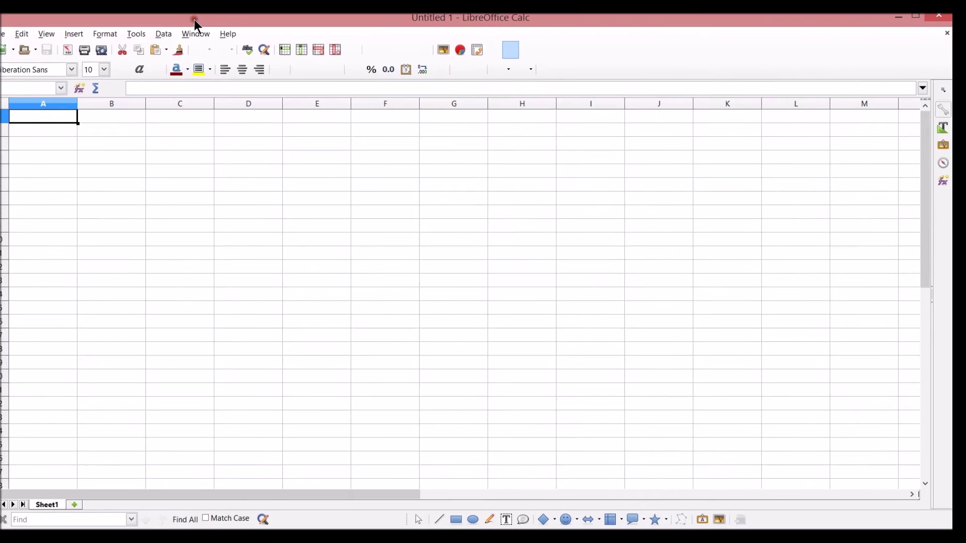
left_click(82, 115)
scroll(82, 126, "down", 5)
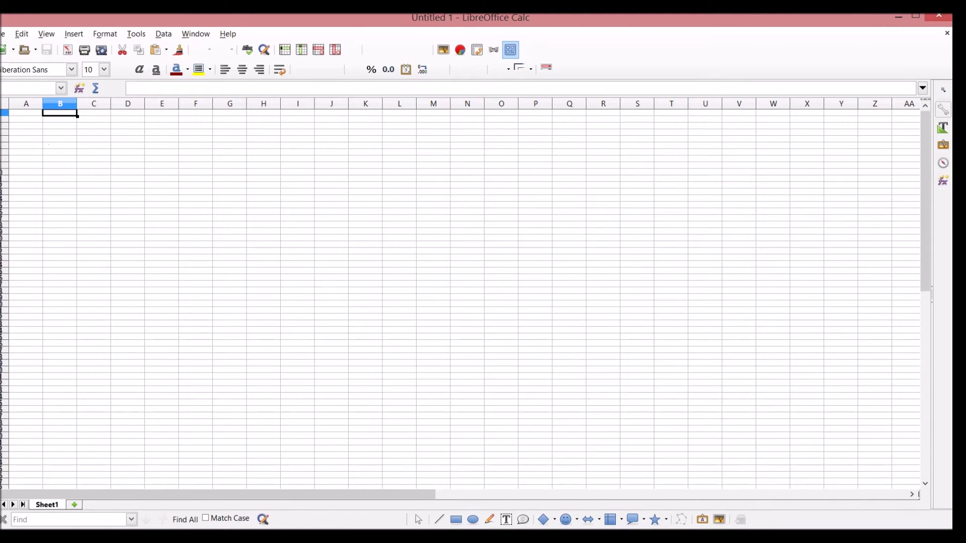
left_click(928, 18)
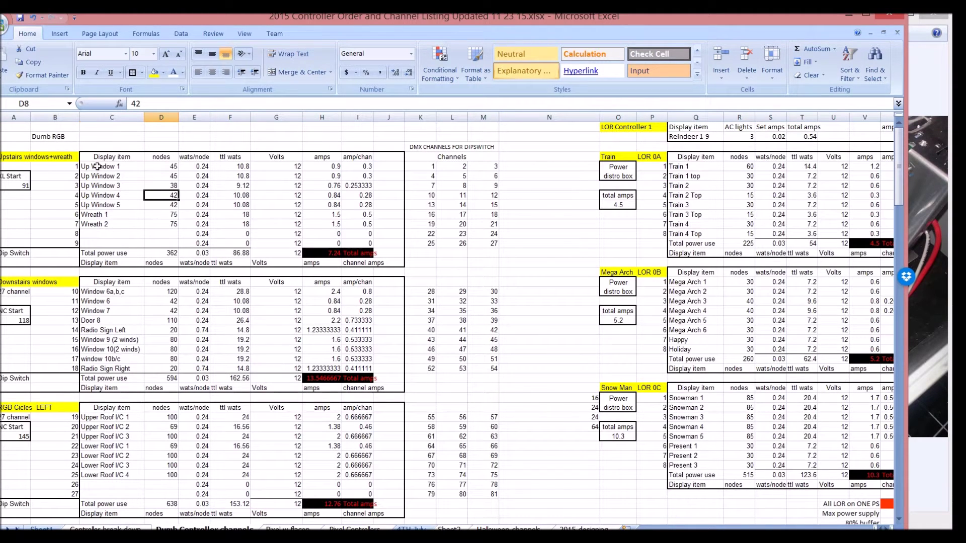
Select the Up Window table C5:J13, then minimize and restore Excel beside the photo.
left_click_drag(101, 167, 383, 242)
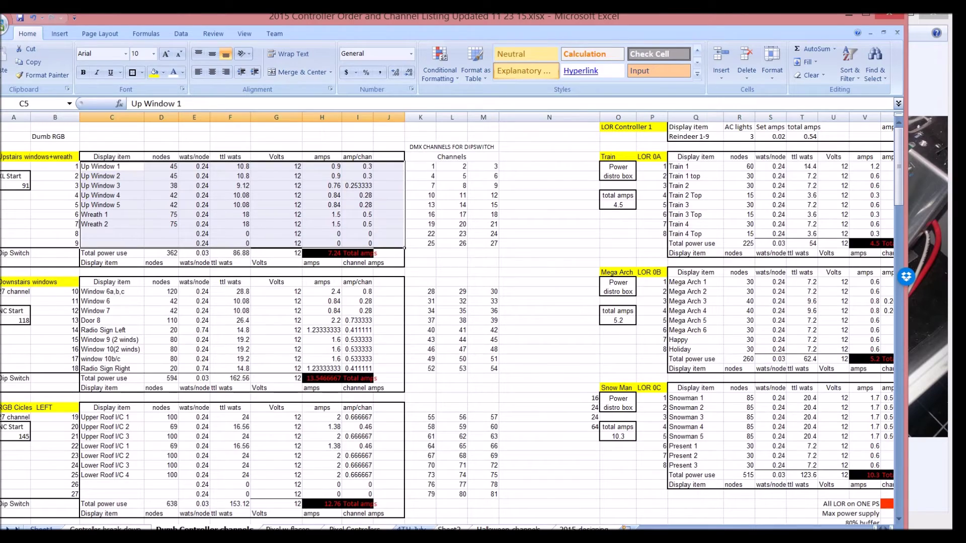
key("super+Down")
key("alt+Tab")
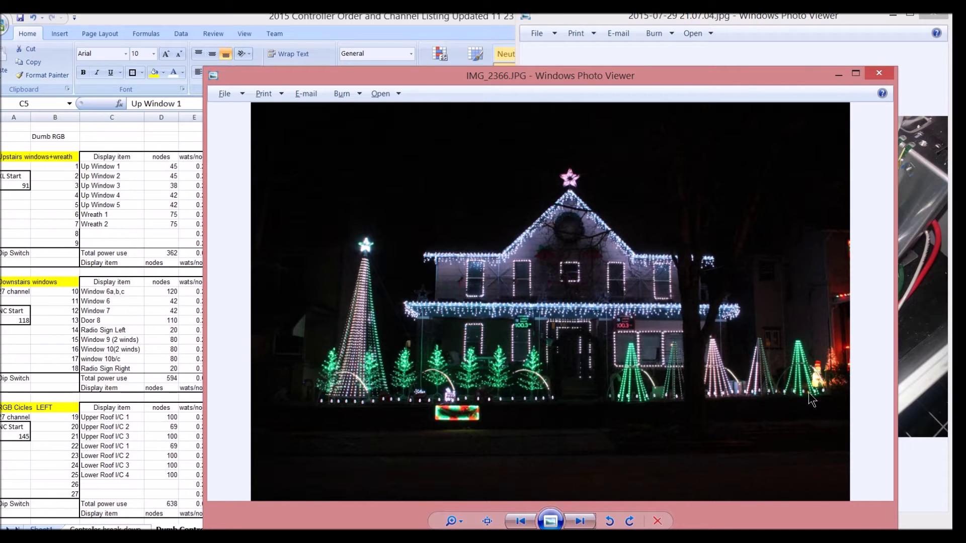
Drag the house photo and the controller board photo off screen to uncover the workbook.
left_click_drag(675, 73, 963, 272)
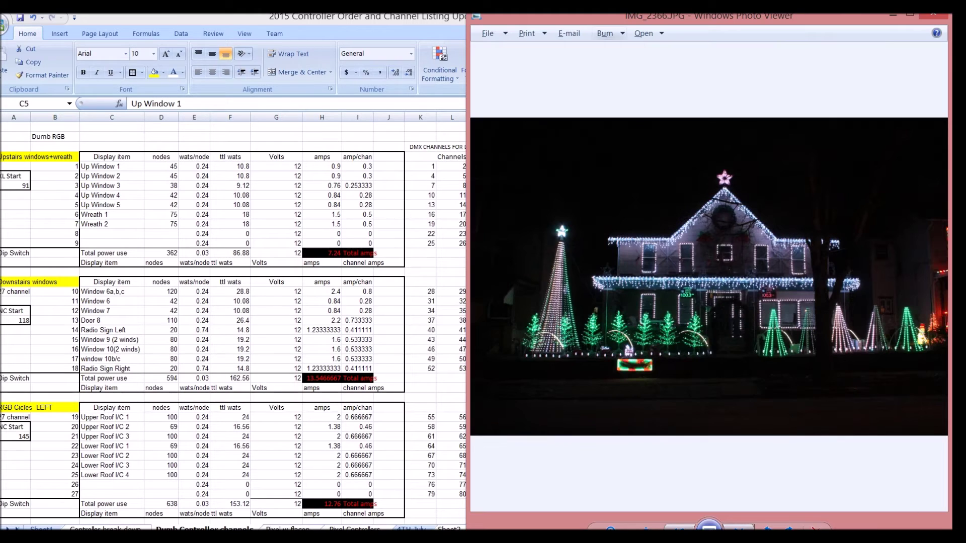
left_click_drag(678, 13, 669, 541)
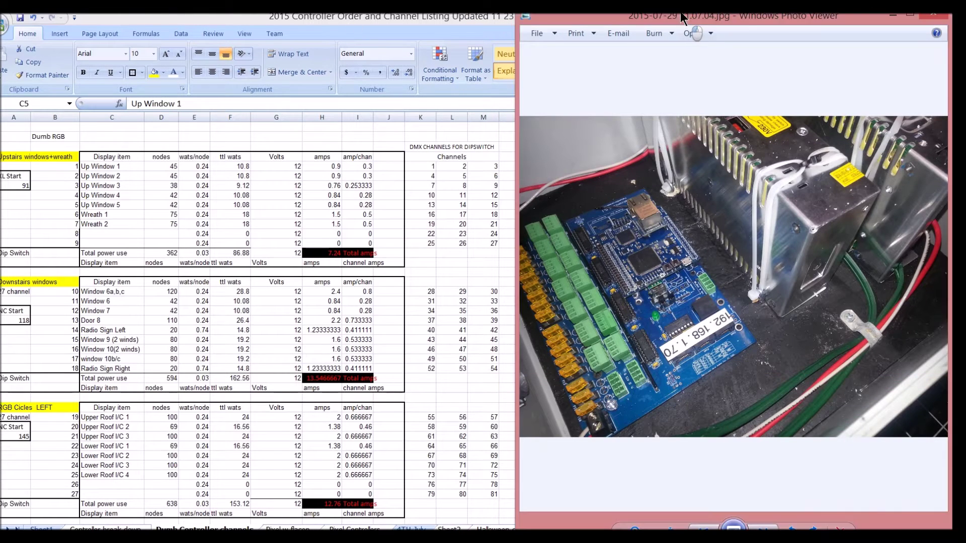
left_click_drag(680, 12, 680, 541)
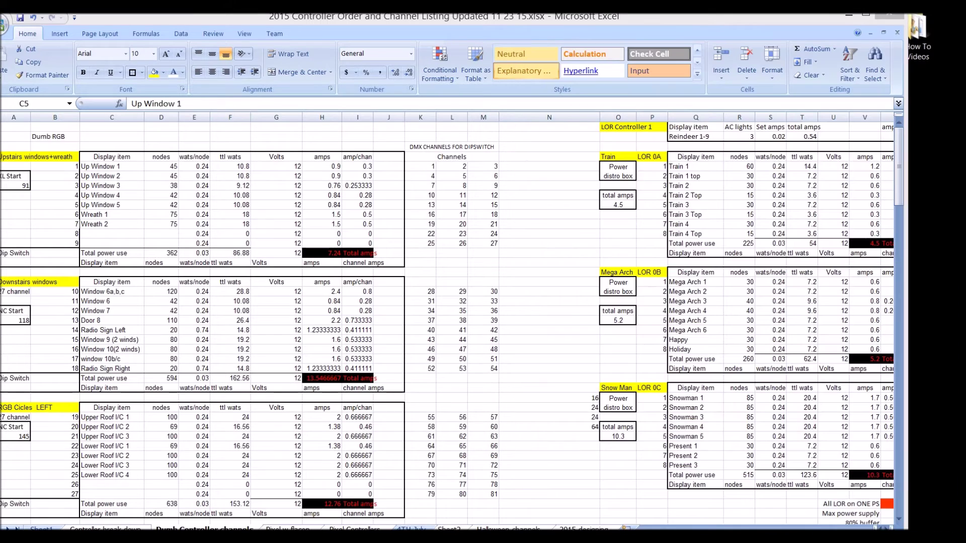
Duplicate the Halloween channels sheet as 'Halloween channels (2)' and go back to the original.
left_click(509, 527)
left_click(506, 528)
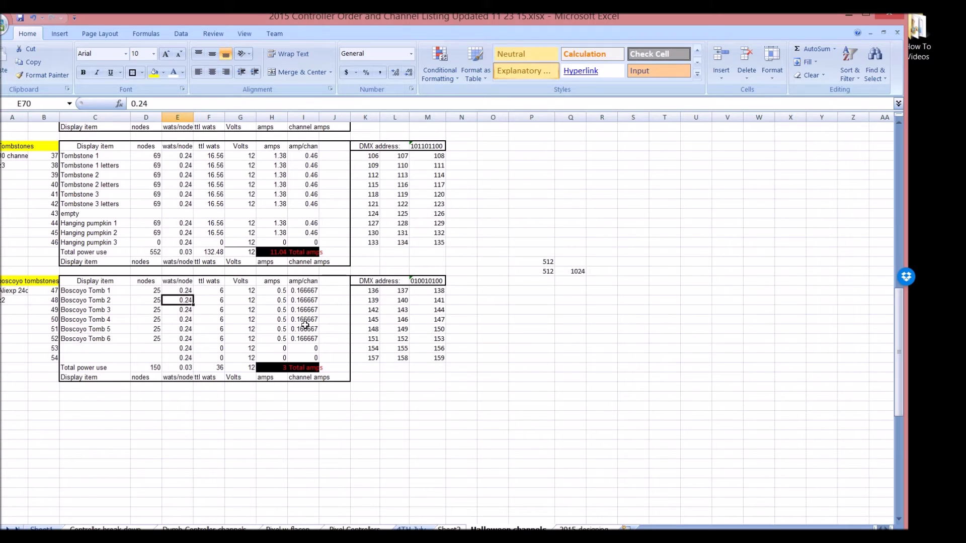
right_click(513, 529)
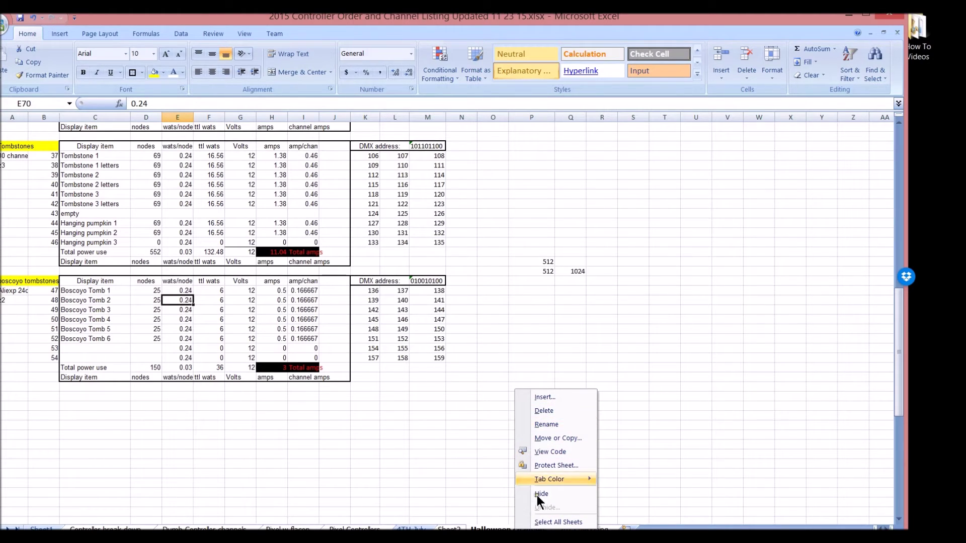
left_click(551, 437)
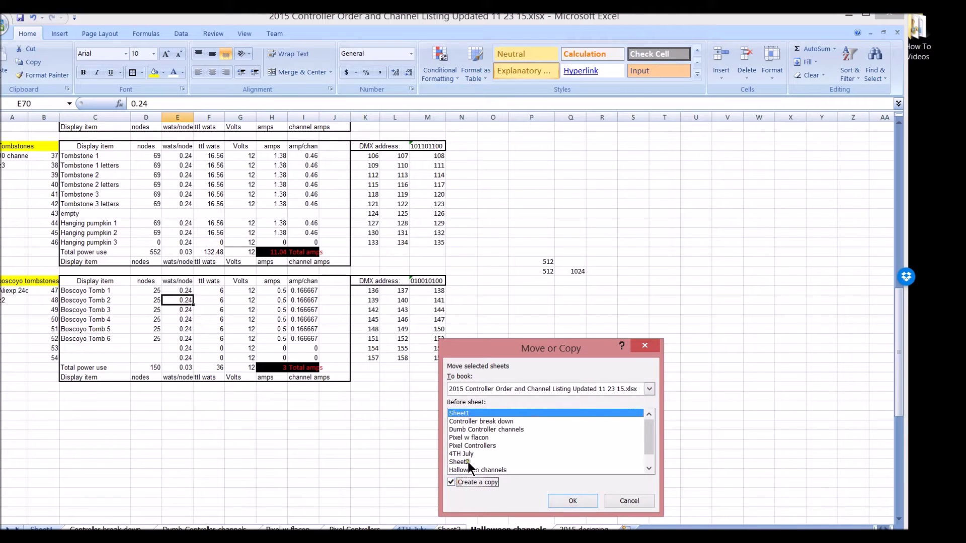
left_click(469, 470)
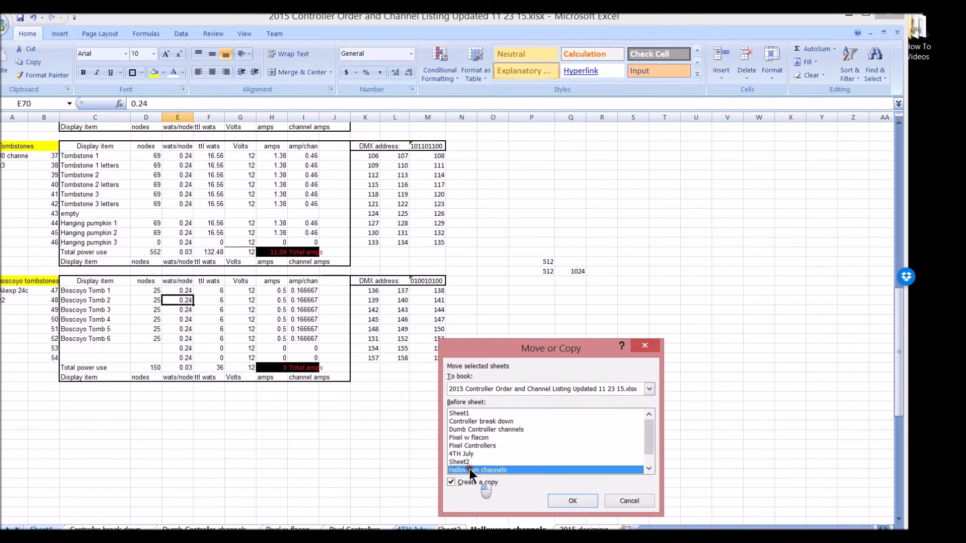
left_click(575, 499)
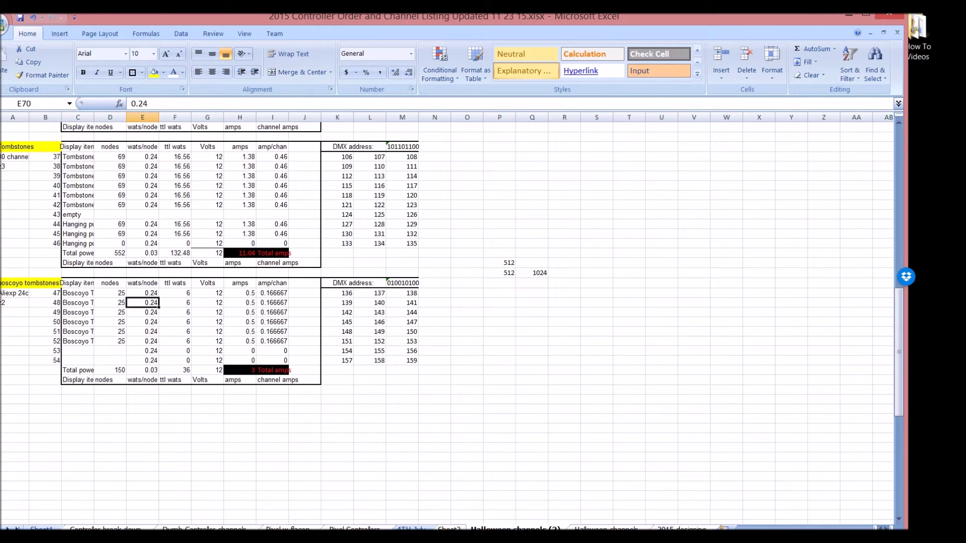
left_click(630, 528)
Clear the Boscoyo Tomb item names and node counts from the lower tombstone table.
left_click(533, 529)
left_click(609, 528)
left_click(63, 291)
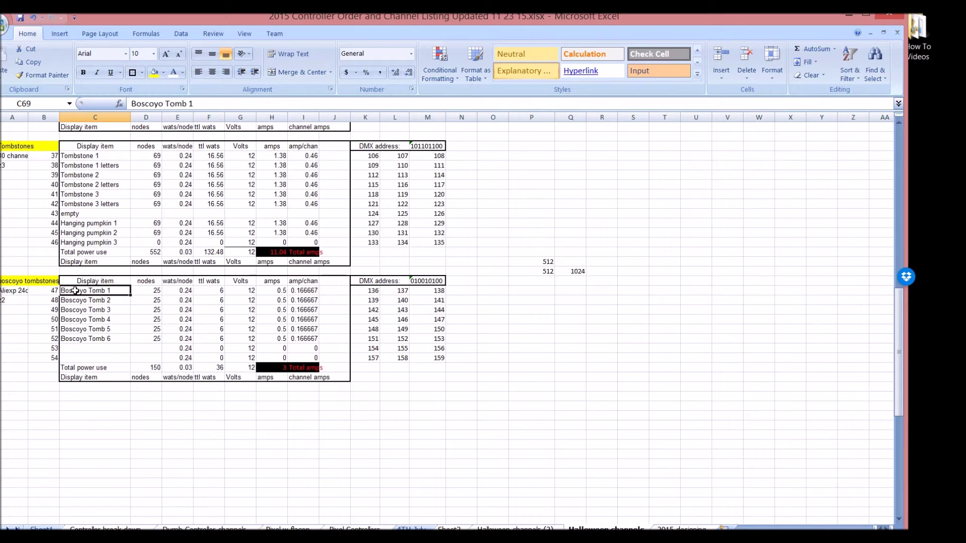
left_click_drag(75, 292, 120, 348)
key("Delete")
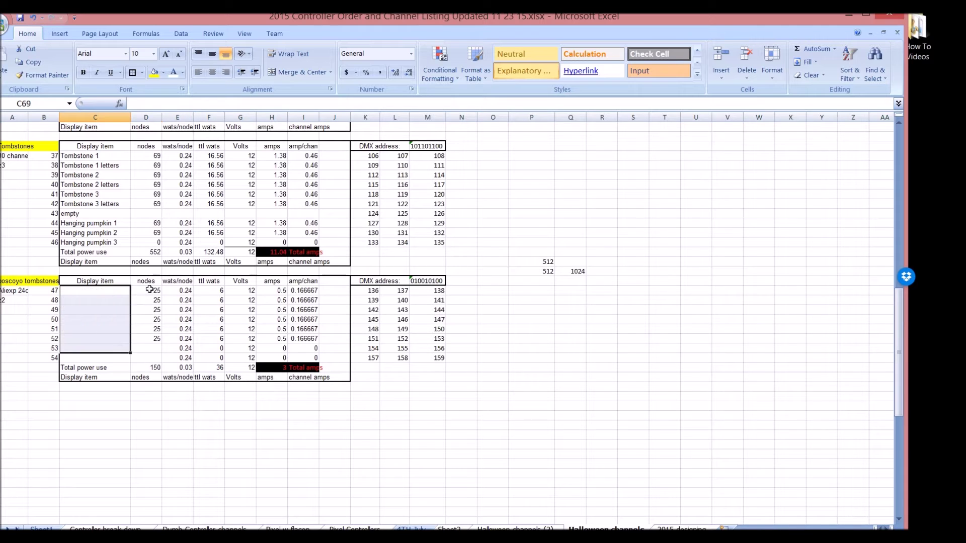
left_click_drag(146, 291, 162, 352)
key("Delete")
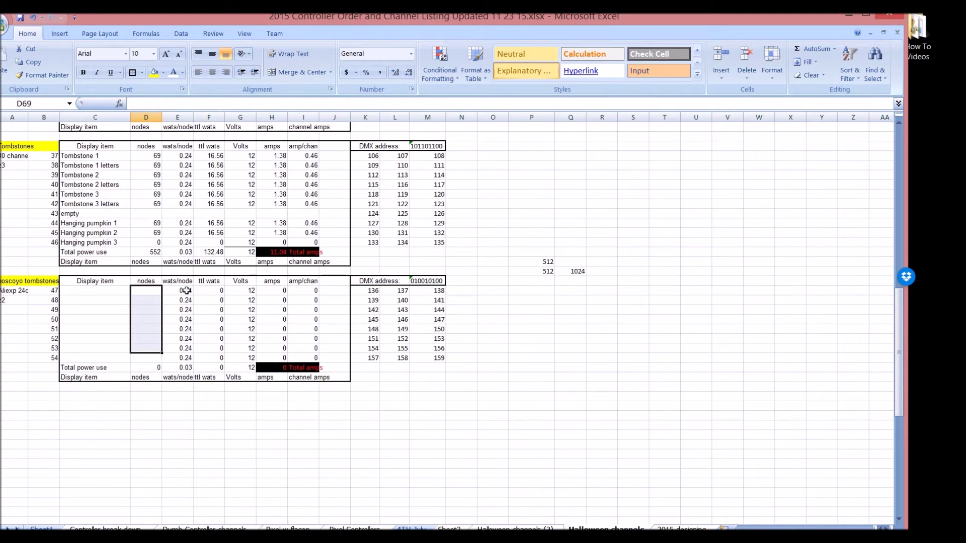
Shade the lower table's ttl wats and amps columns yellow.
left_click_drag(209, 291, 211, 370)
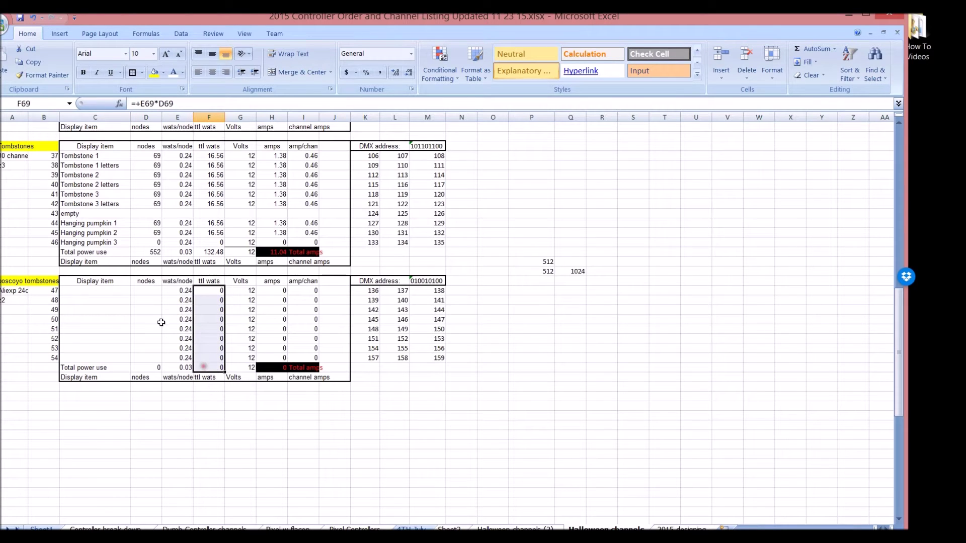
left_click(155, 72)
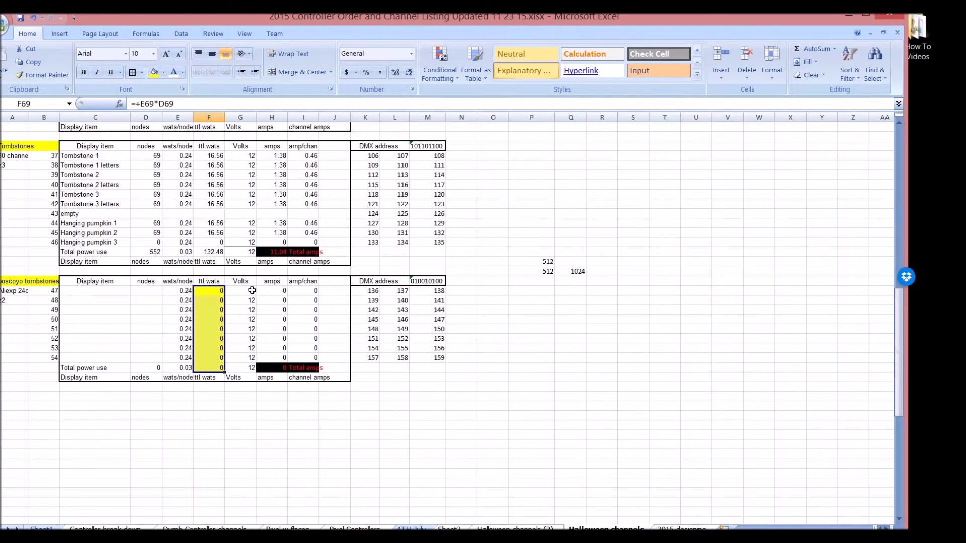
left_click_drag(279, 291, 309, 358)
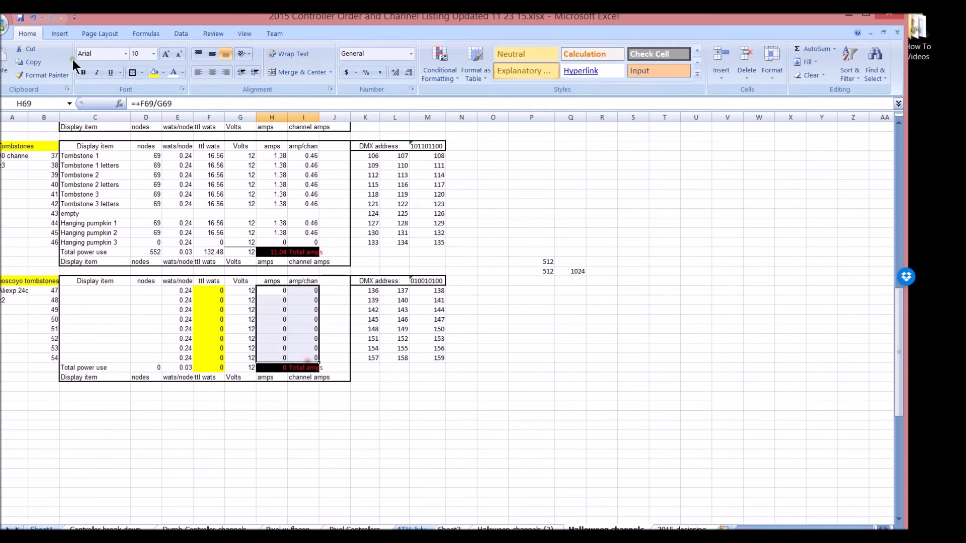
left_click(152, 72)
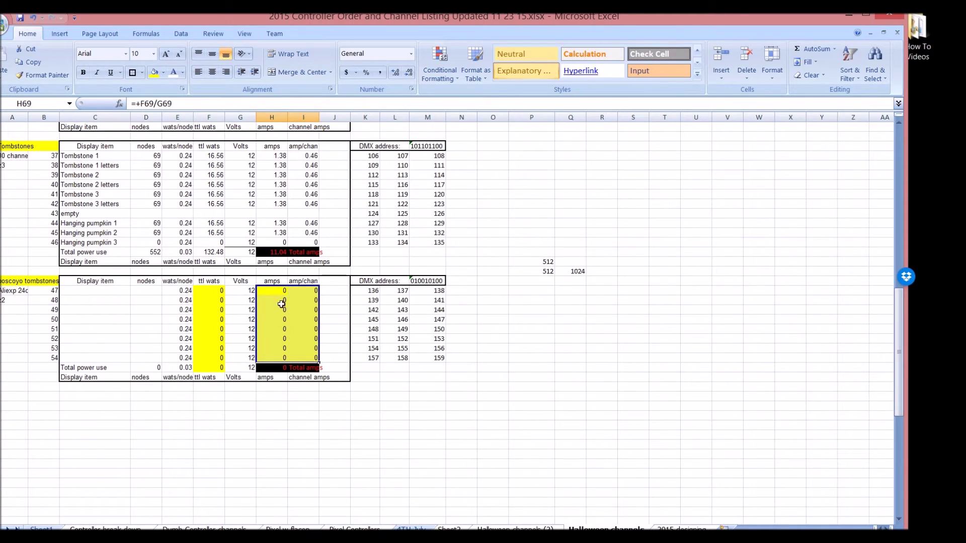
Delete the F69 watts formula as a test, restore it with undo, and check F72.
left_click(200, 292)
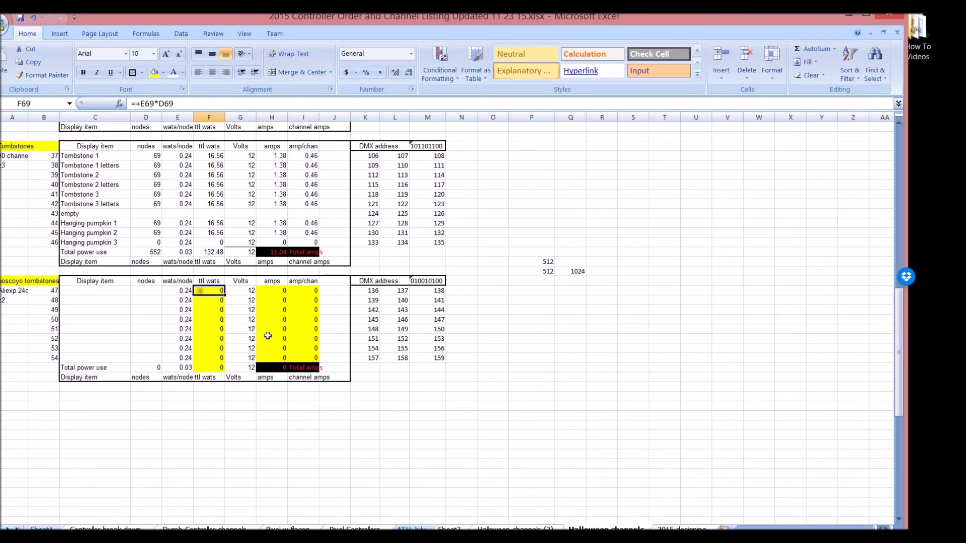
key("Delete")
key("Down")
key("Down")
key("Down")
key("Up")
key("Up")
key("Up")
key("ctrl+z")
left_click(217, 317)
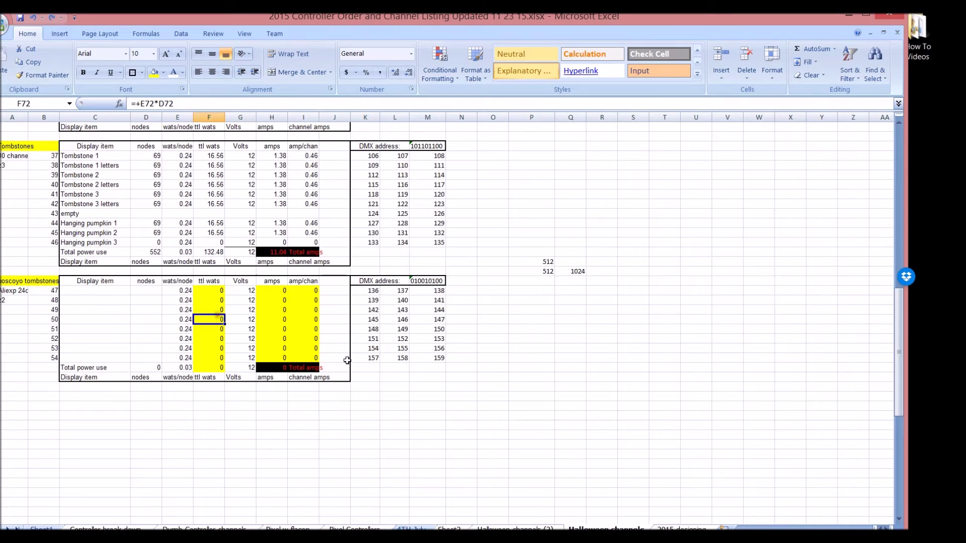
left_click(125, 292)
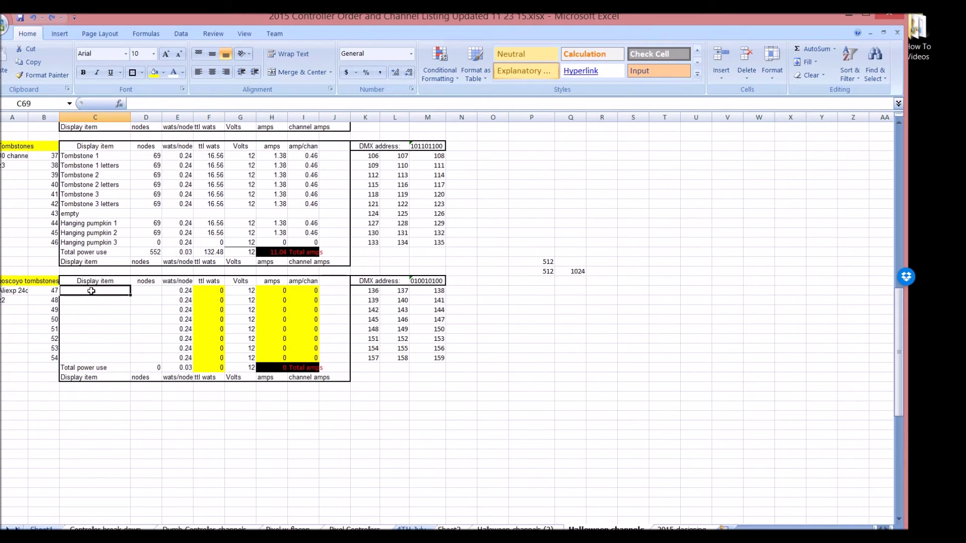
Enter a pixel item in row 69 with 150 nodes at 0.3 watts per node.
type("pixel")
key("Tab")
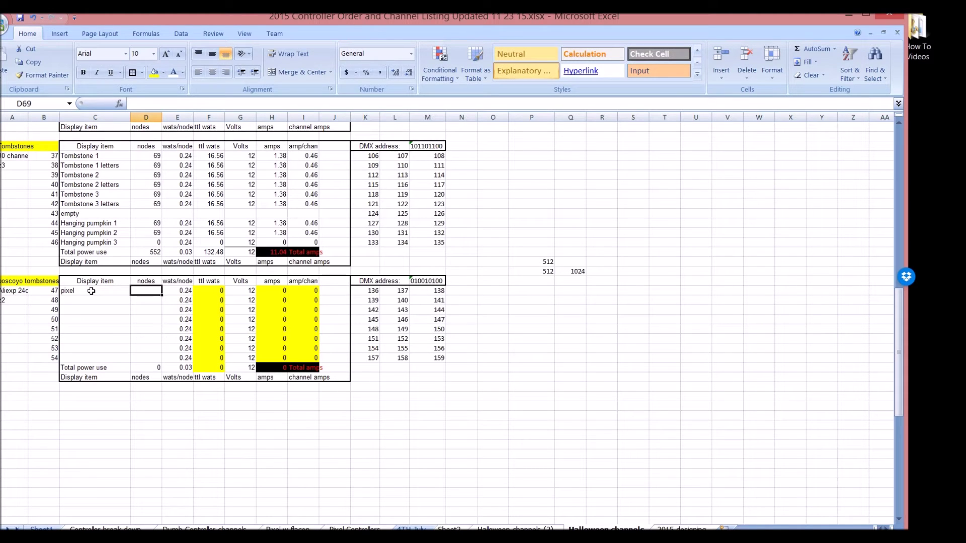
type("150")
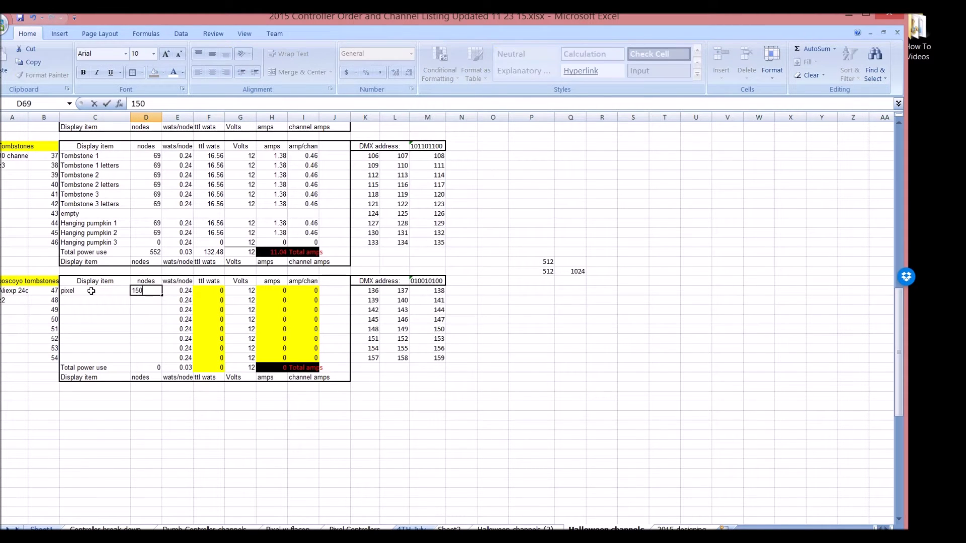
key("ctrl+Return")
key("Right")
key("Right")
key("Left")
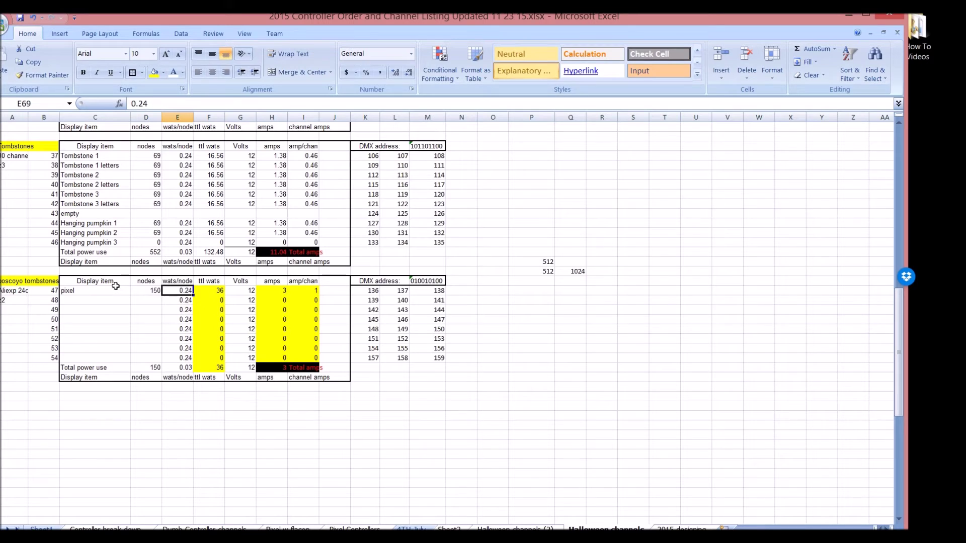
type(".3")
key("ctrl+Return")
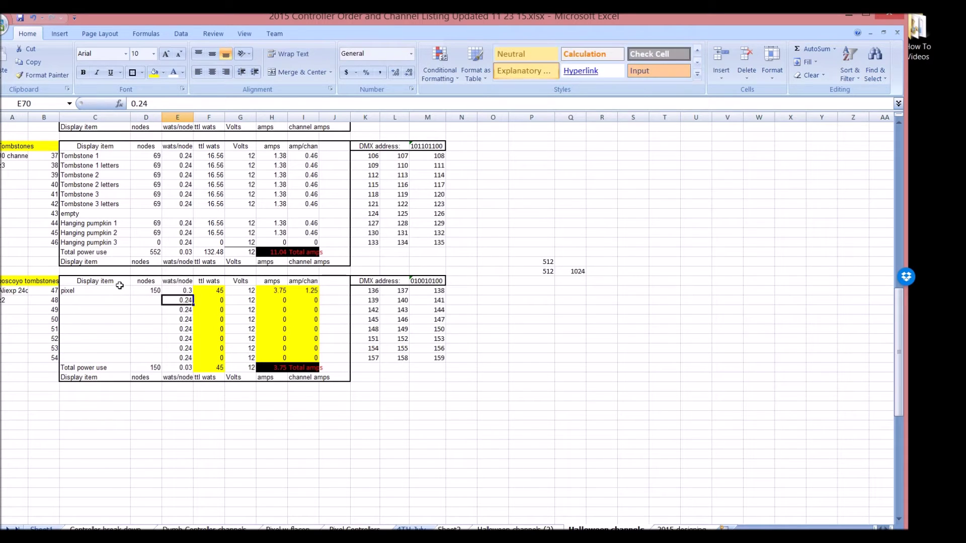
left_click(204, 290)
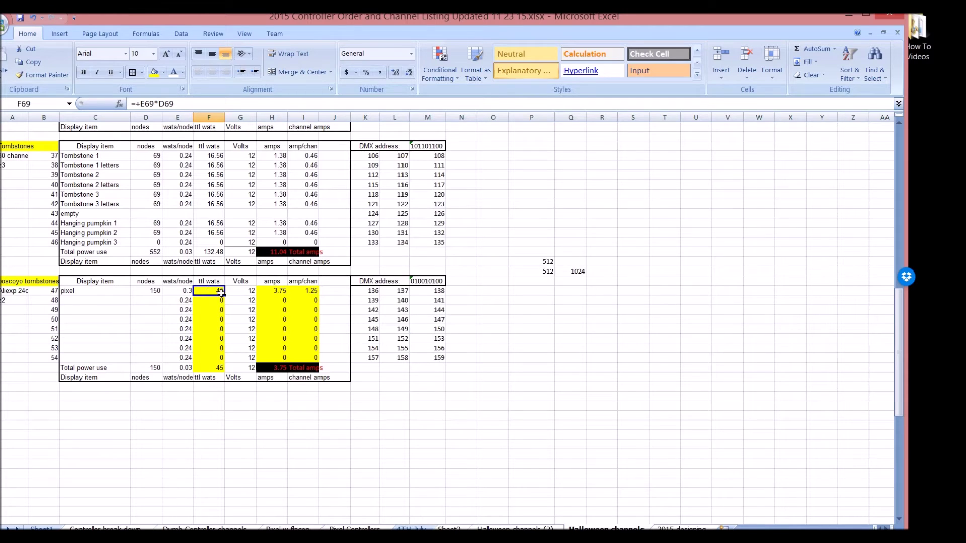
Set the pixel row's volts to 5 and check its amps formula.
left_click(247, 289)
type("5")
key("Return")
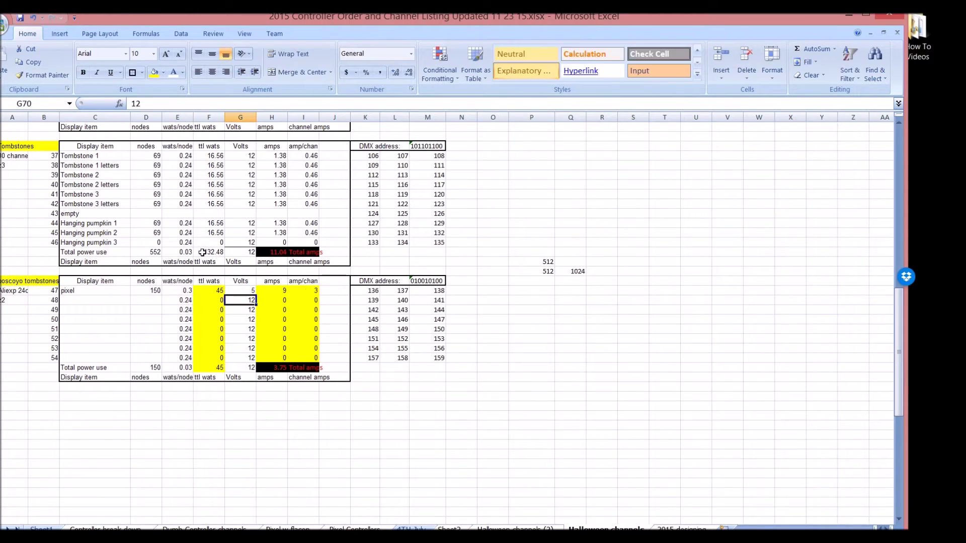
left_click(279, 290)
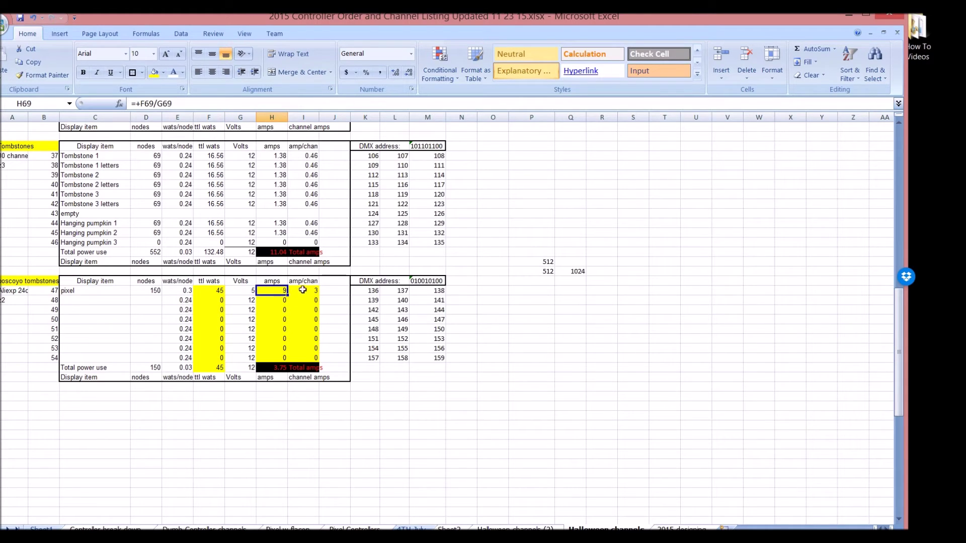
Clear the amp/chan column, header included, in the lower table.
left_click_drag(303, 290, 304, 356)
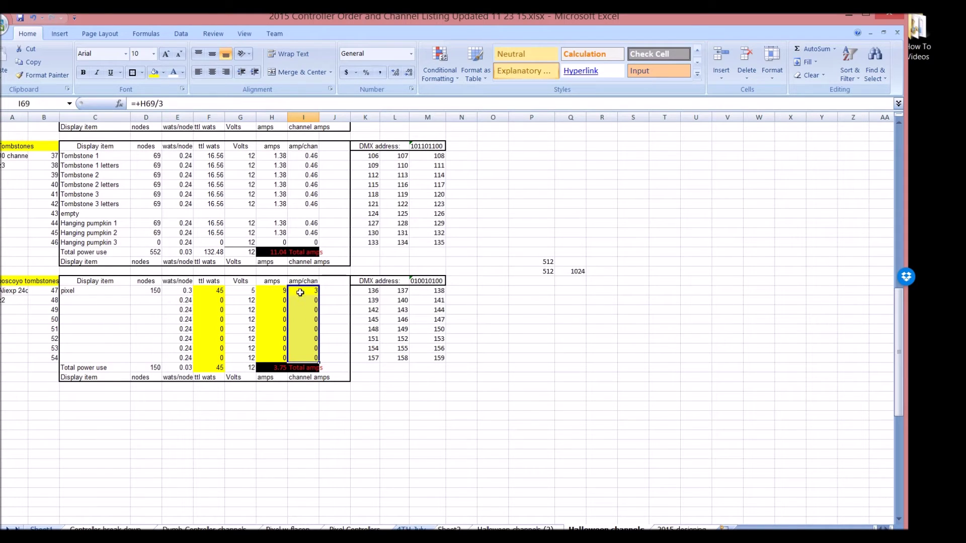
left_click_drag(302, 282, 305, 358)
key("Delete")
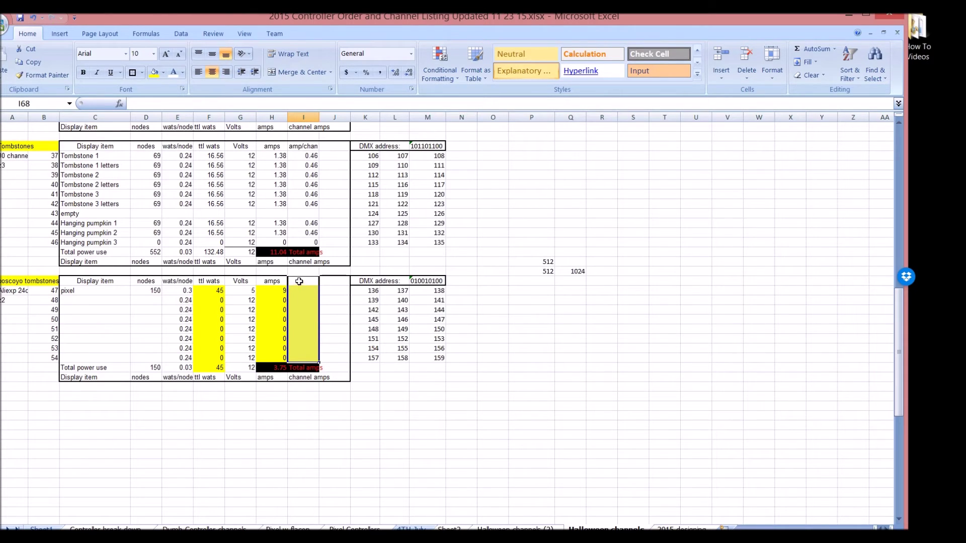
Remove the yellow fill from the emptied amp/chan column I.
left_click(299, 282)
key("shift+Down")
key("shift+Down")
key("shift+Down")
key("shift+Down")
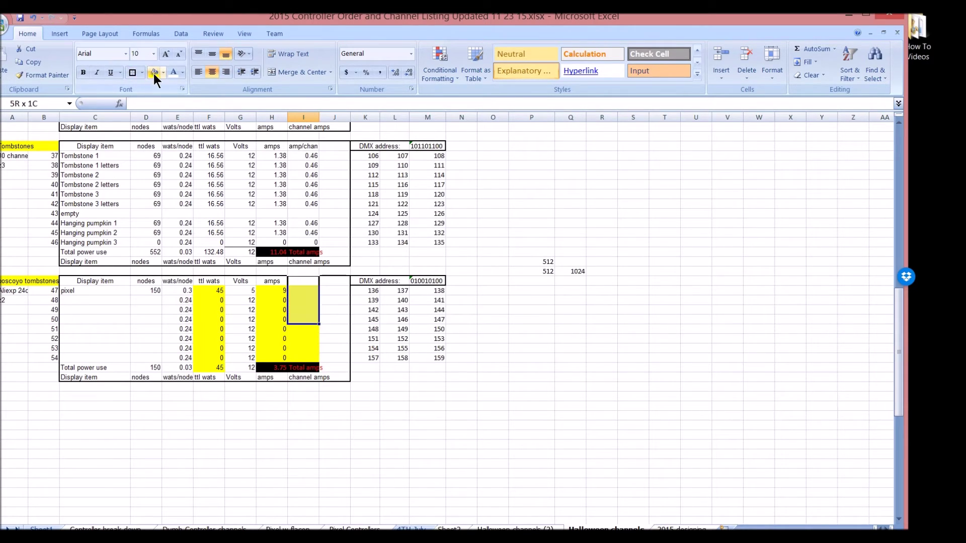
key("shift+Down")
key("shift+Down")
key("shift+Down")
key("shift+Down")
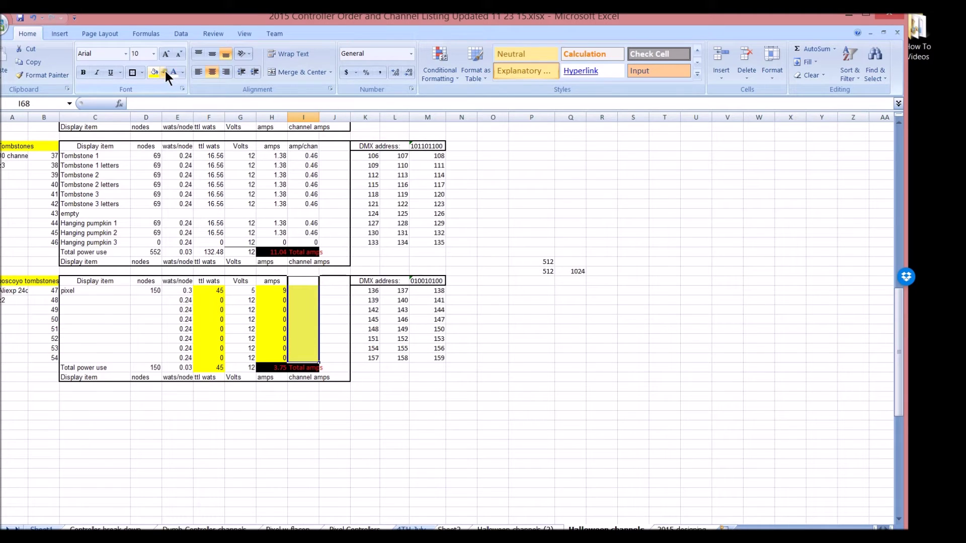
left_click(164, 72)
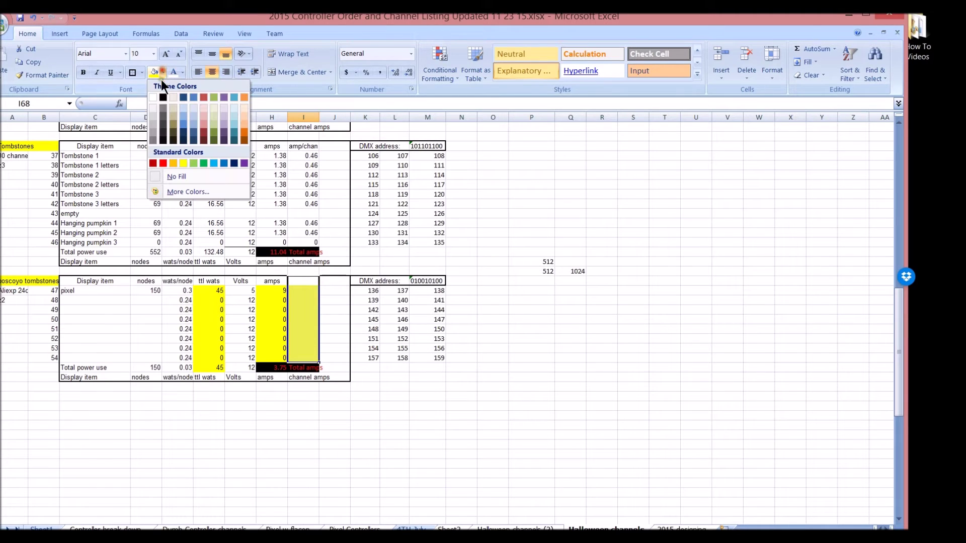
left_click(151, 176)
left_click(304, 334)
Check the pixel amps formula in H69 and the total amps formula in H77.
left_click(274, 291)
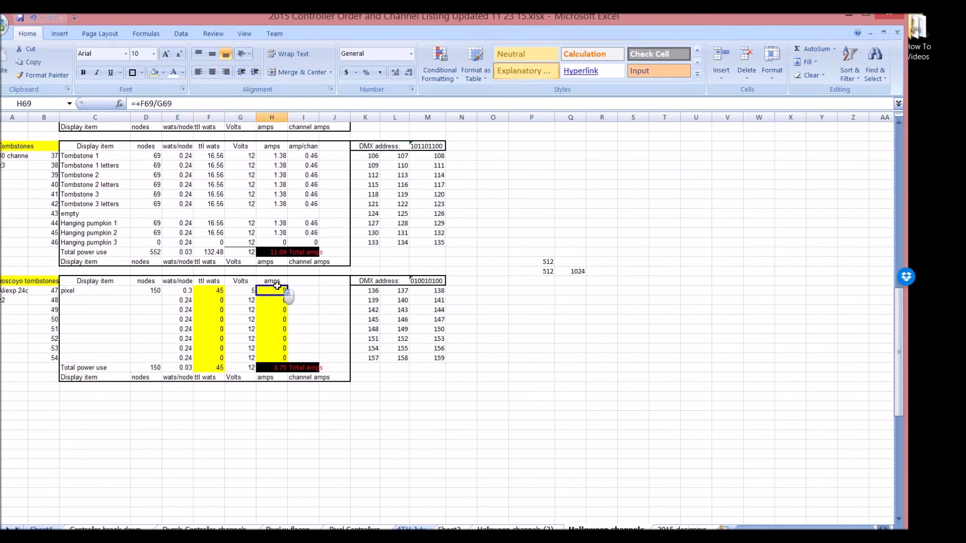
left_click(283, 371)
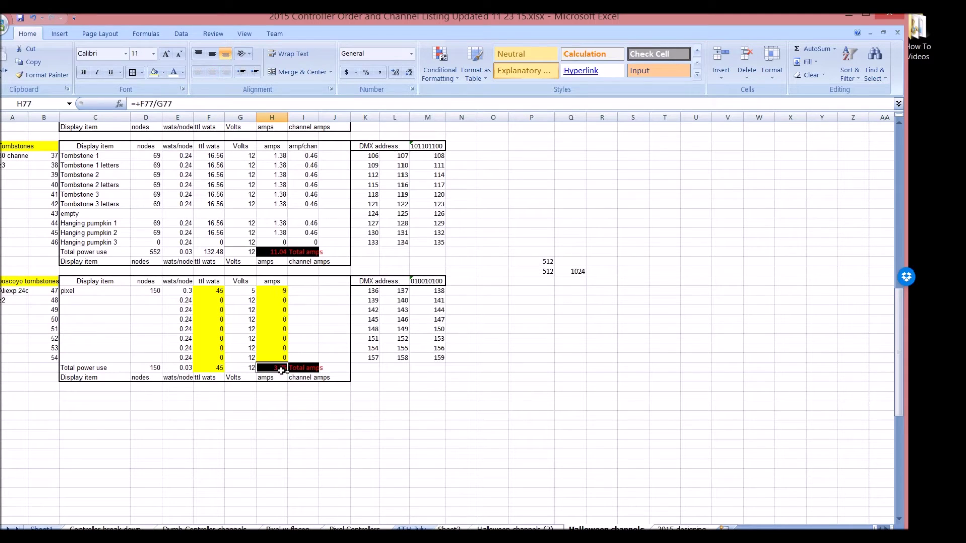
left_click(276, 288)
left_click(266, 367)
double_click(267, 367)
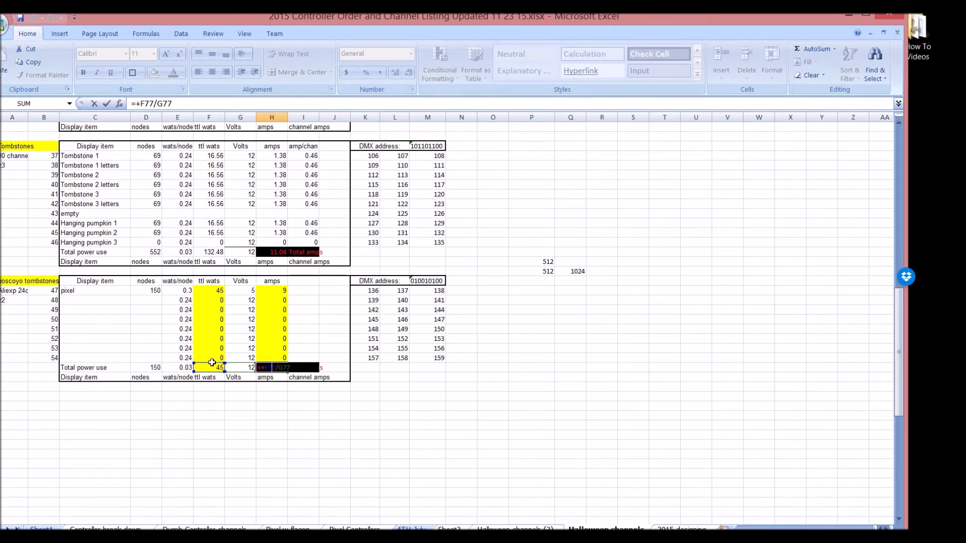
key("Return")
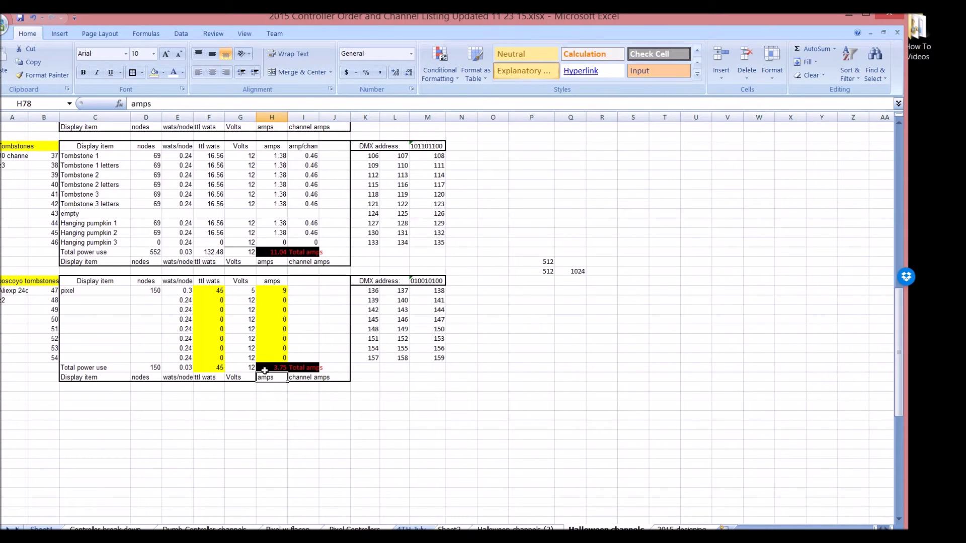
left_click(264, 369)
Re-enter 5 volts for the pixel row, verify its amps, and place the controller photo alongside.
left_click(242, 364)
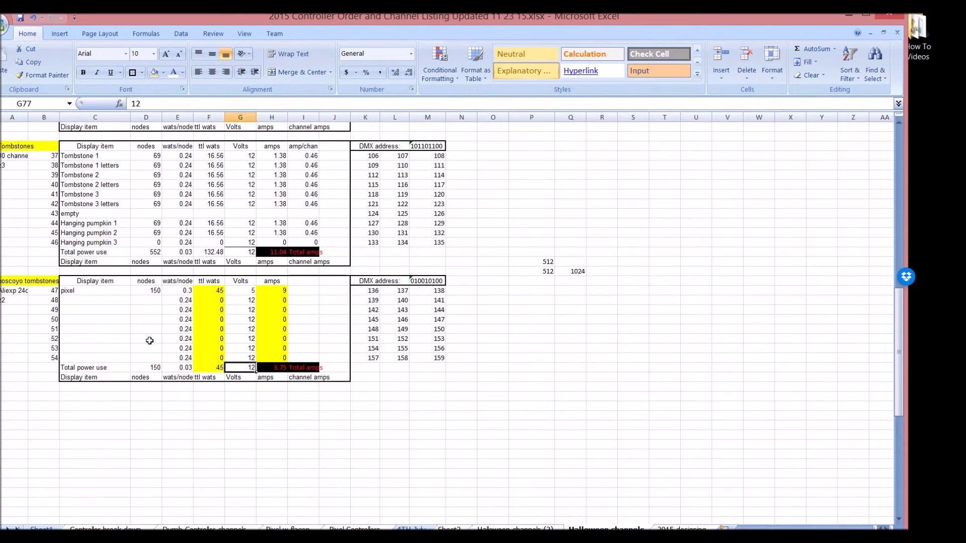
type("5")
key("Return")
key("Up")
key("Up")
key("Down")
left_click(280, 291)
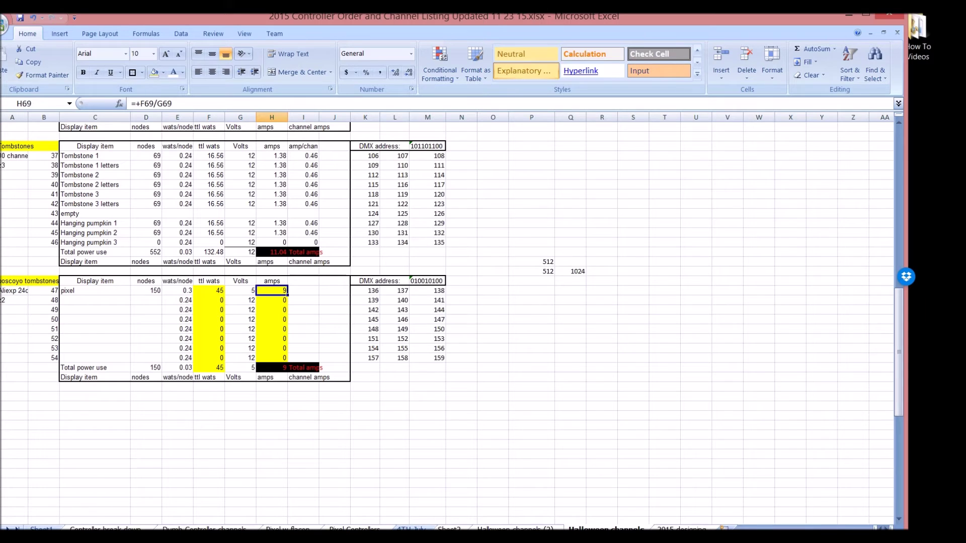
left_click_drag(579, 397, 428, 41)
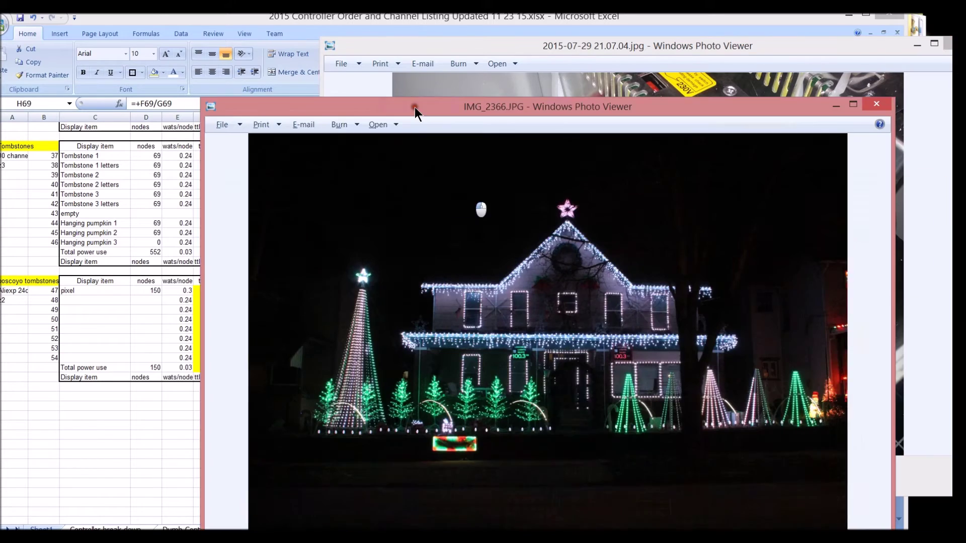
Reposition the lit-up house photo, then bring the Halloween channels sheet back to the front.
left_click_drag(415, 107, 367, 64)
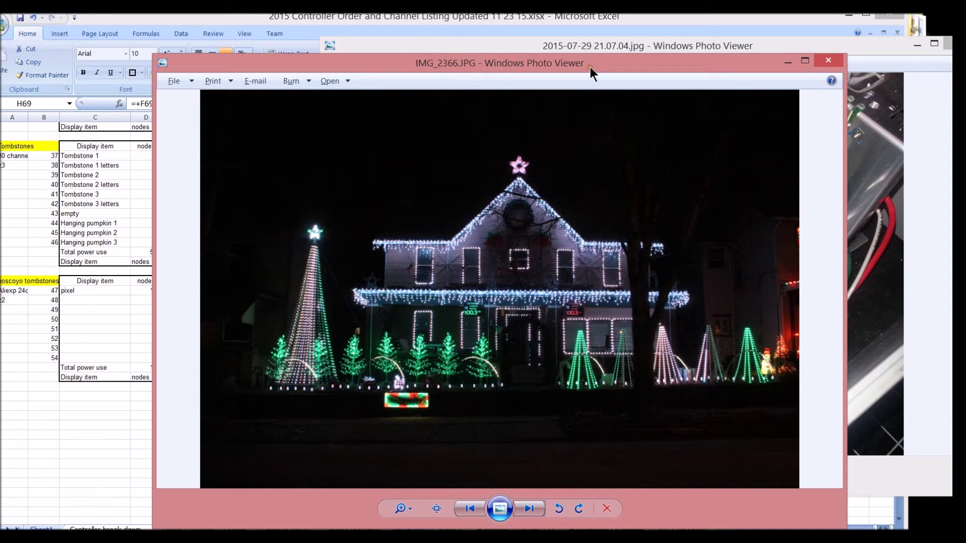
left_click_drag(590, 67, 635, 40)
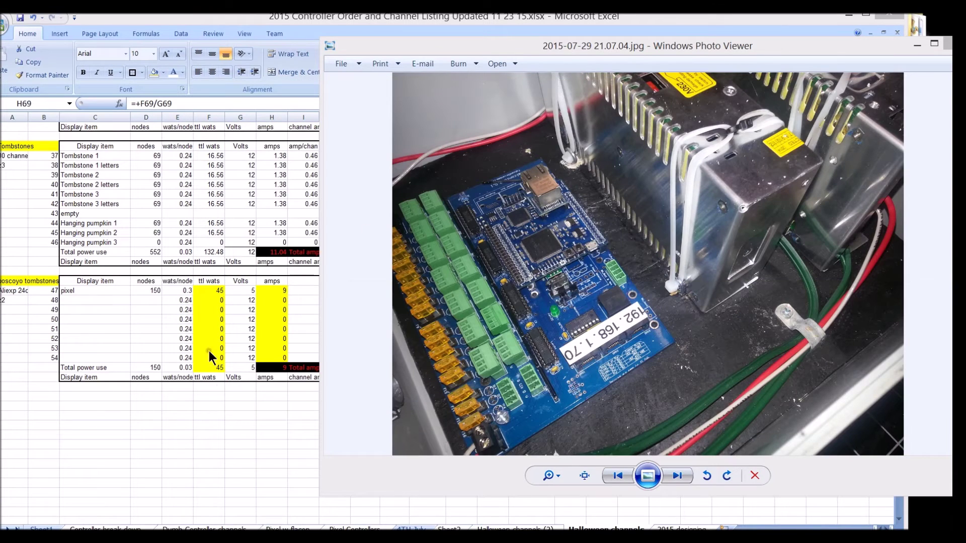
left_click(133, 286)
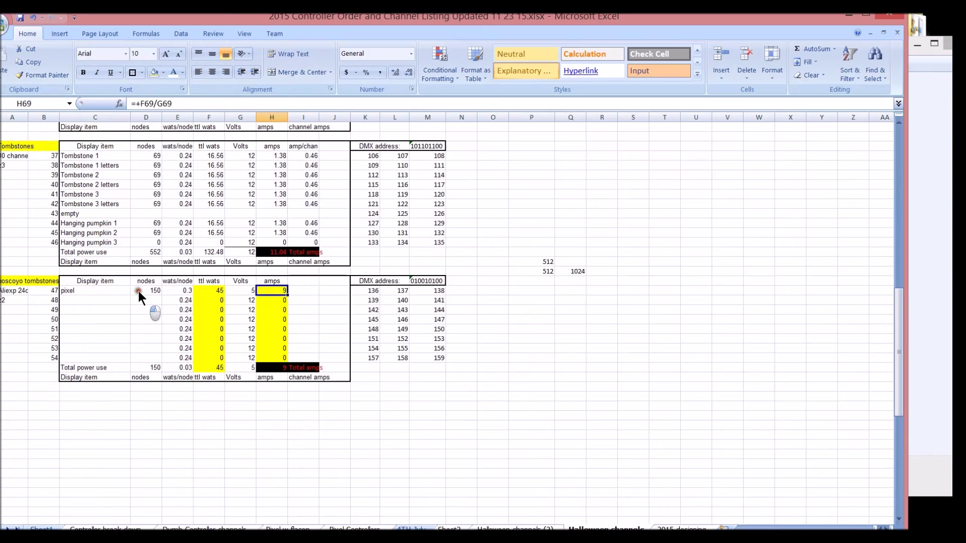
Start a new row below pixel named 'peak star' with 250 nodes.
left_click(238, 291)
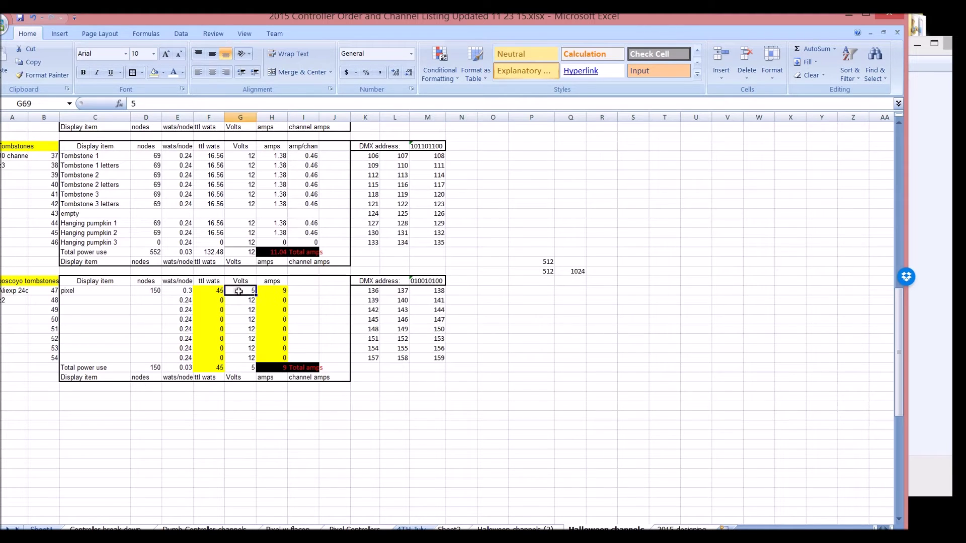
left_click(146, 291)
left_click(74, 291)
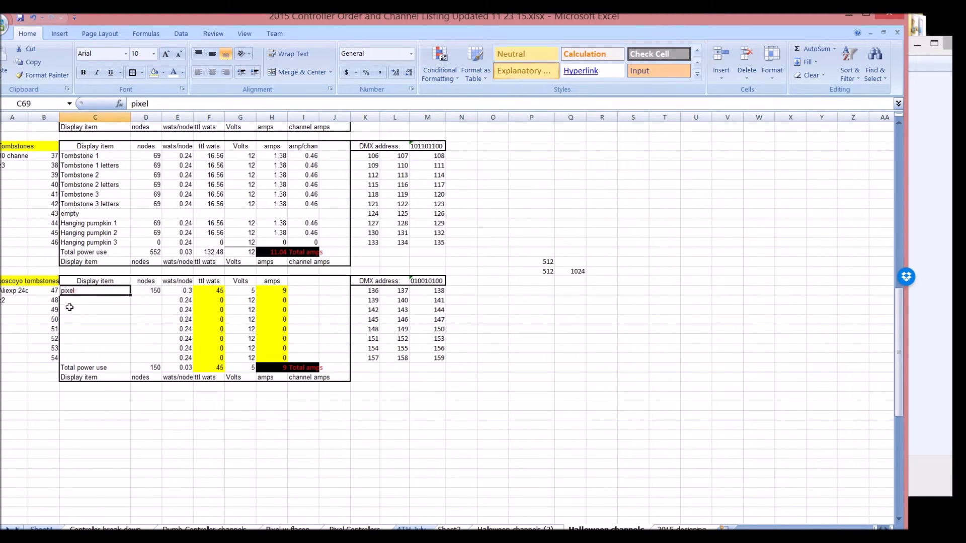
left_click(69, 298)
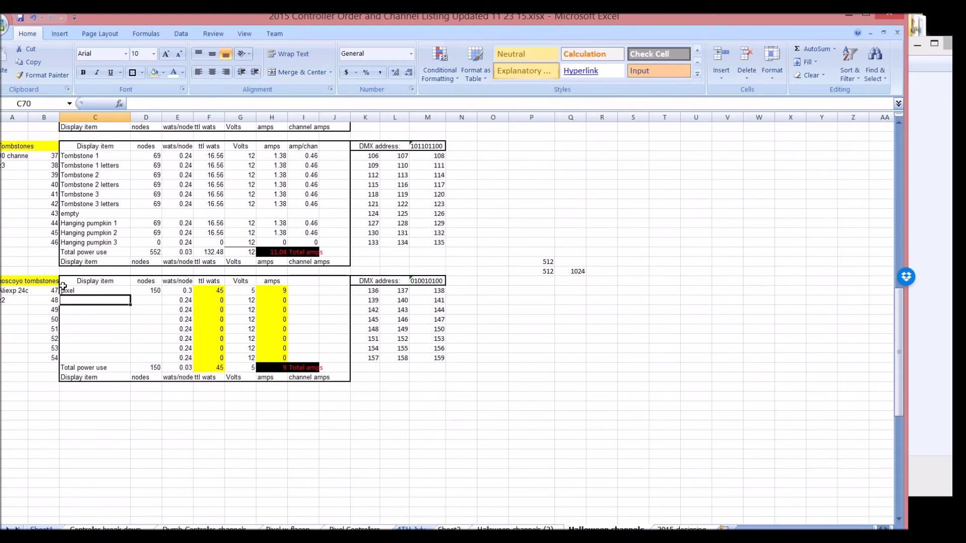
type("pea")
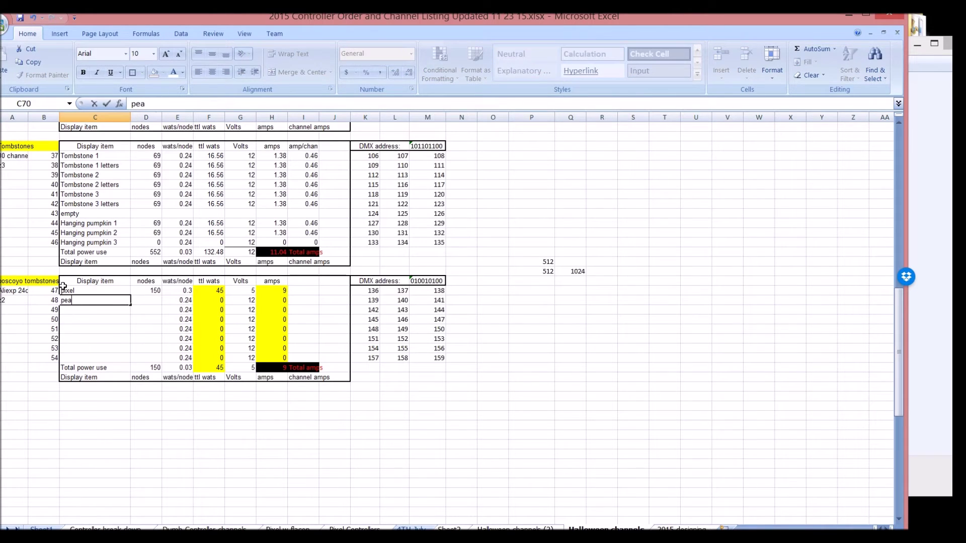
type("k stare")
key("Tab")
type("250")
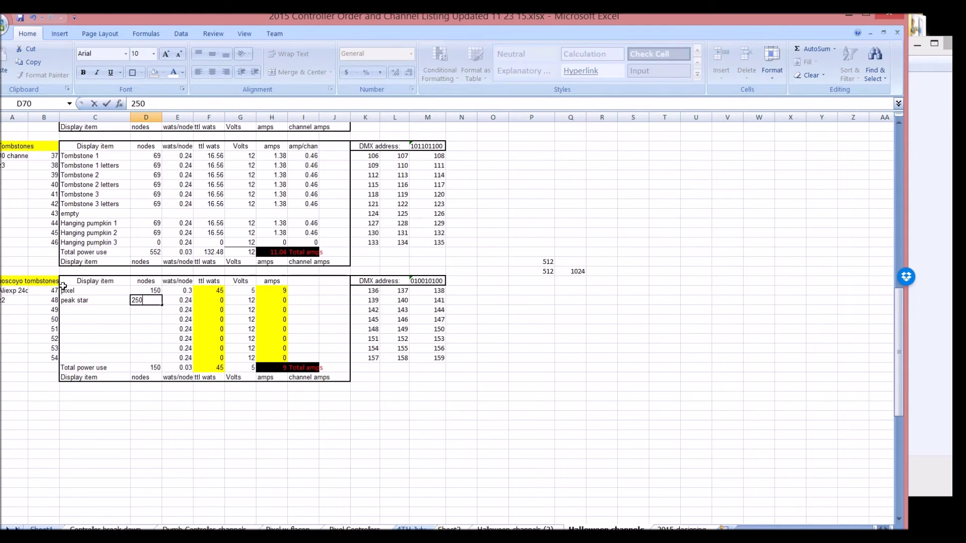
key("Return")
Give peak star 0.3 watts per node and 5 volts, then check its 15-amp result.
left_click(182, 300)
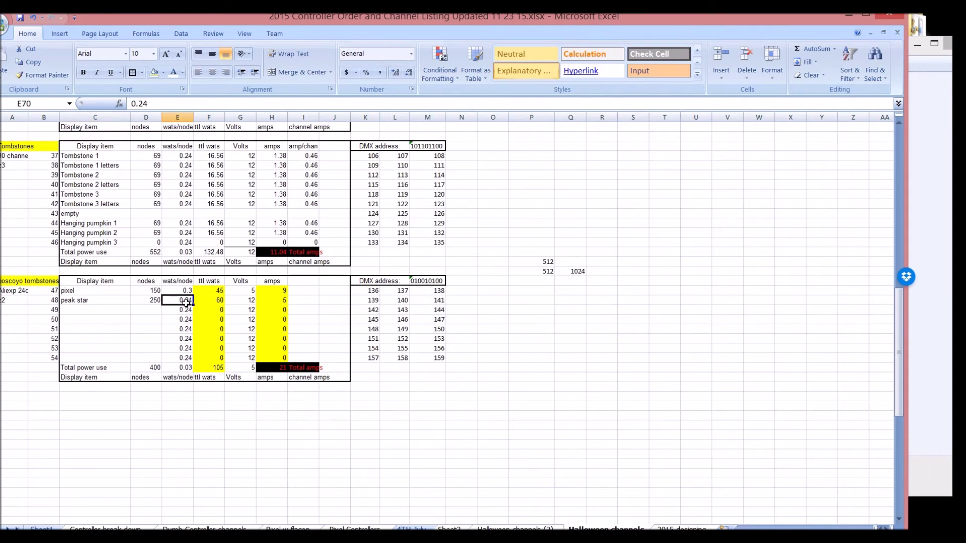
type(".3")
key("Return")
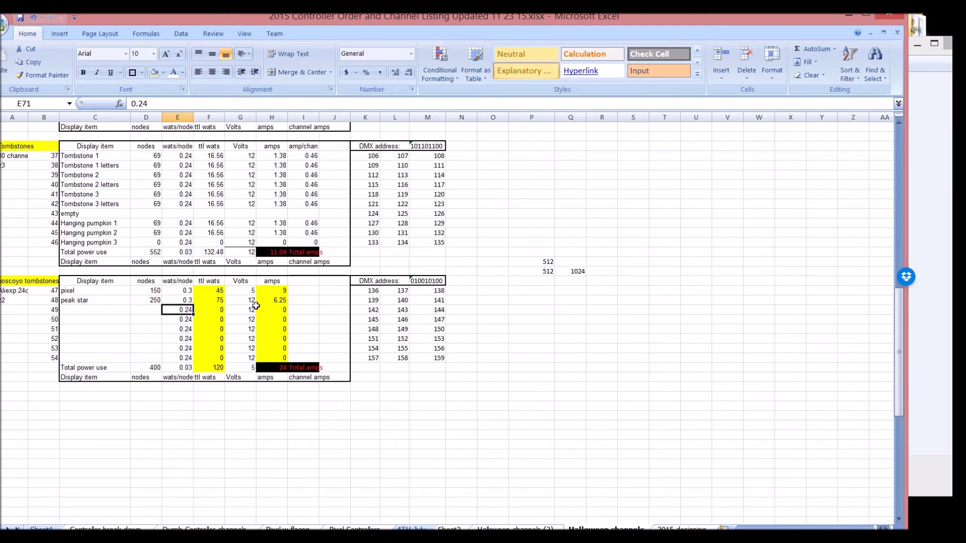
left_click(251, 301)
type("5")
key("Return")
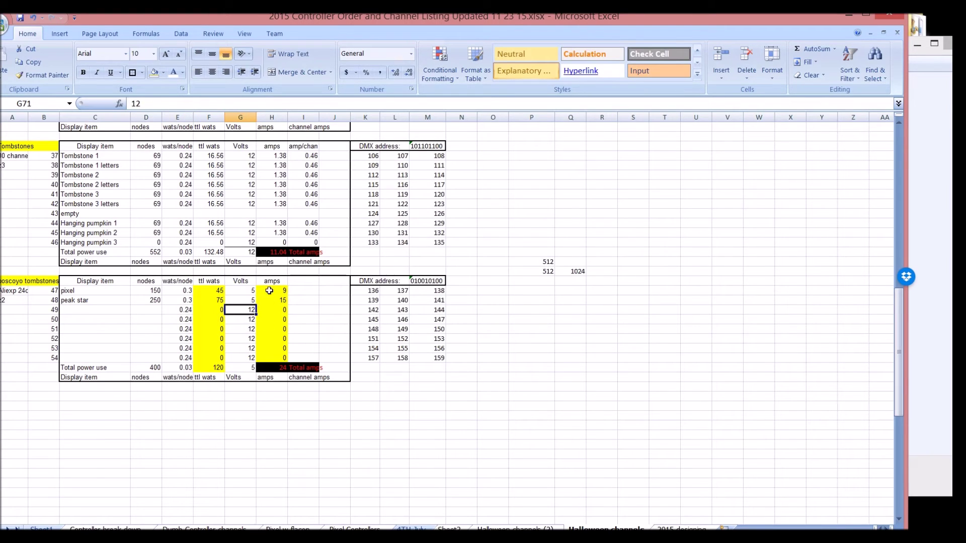
left_click(270, 300)
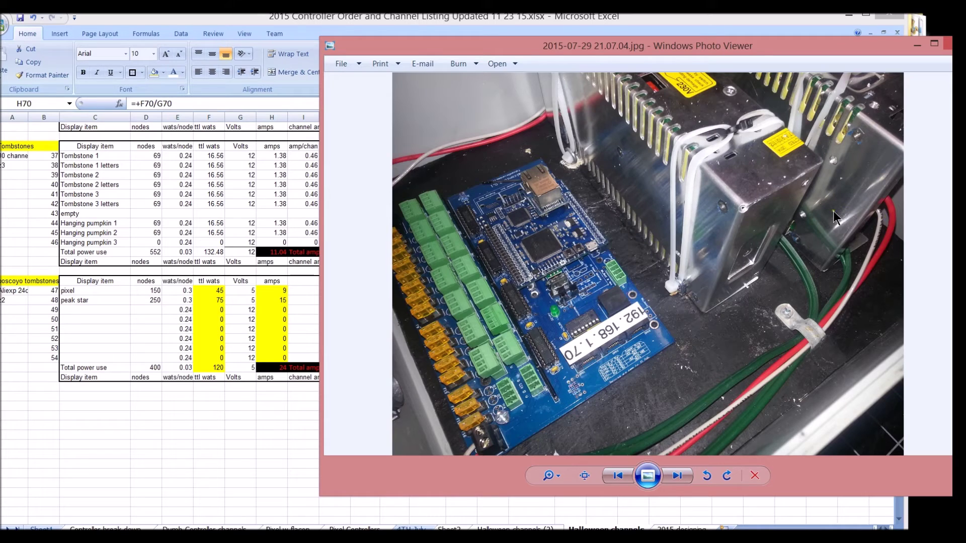
left_click(136, 310)
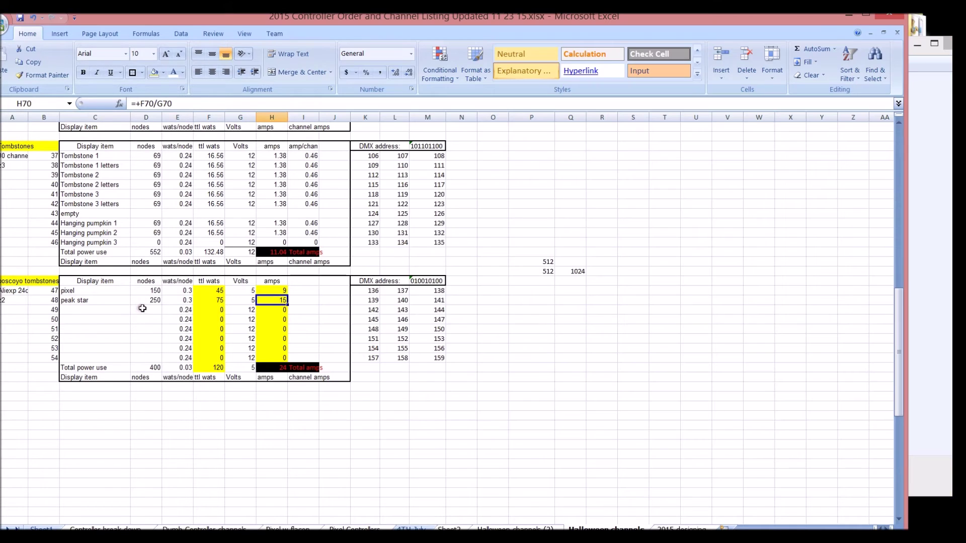
left_click(143, 310)
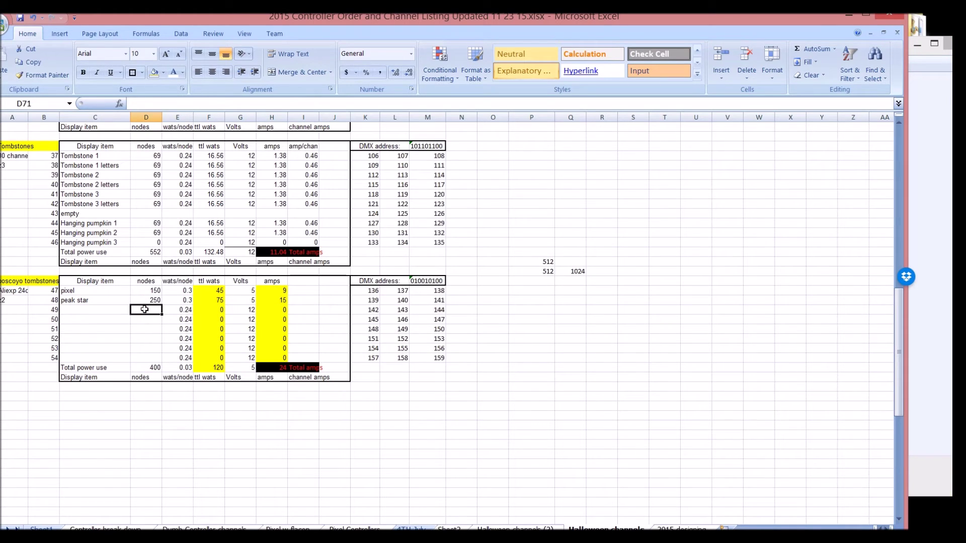
left_click(106, 301)
left_click(142, 300)
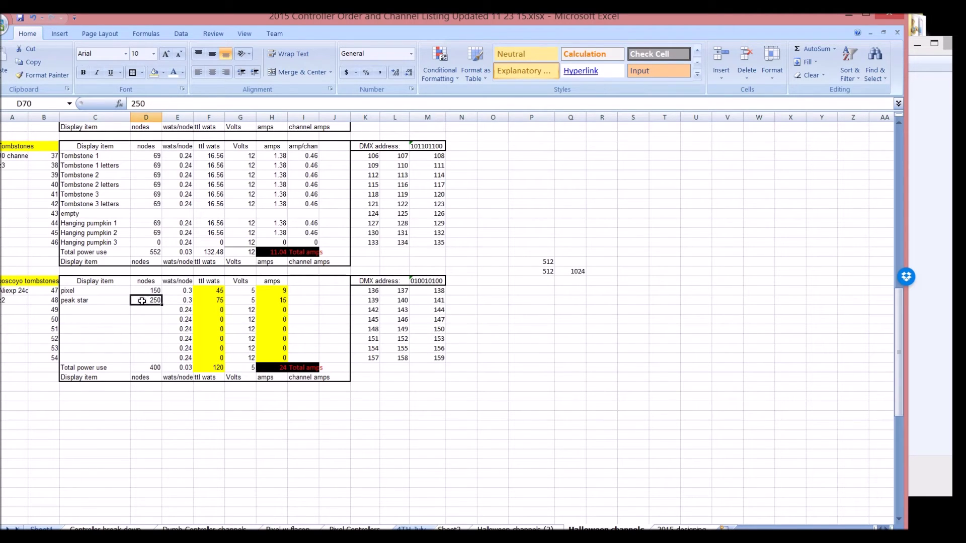
left_click(143, 290)
left_click(89, 292)
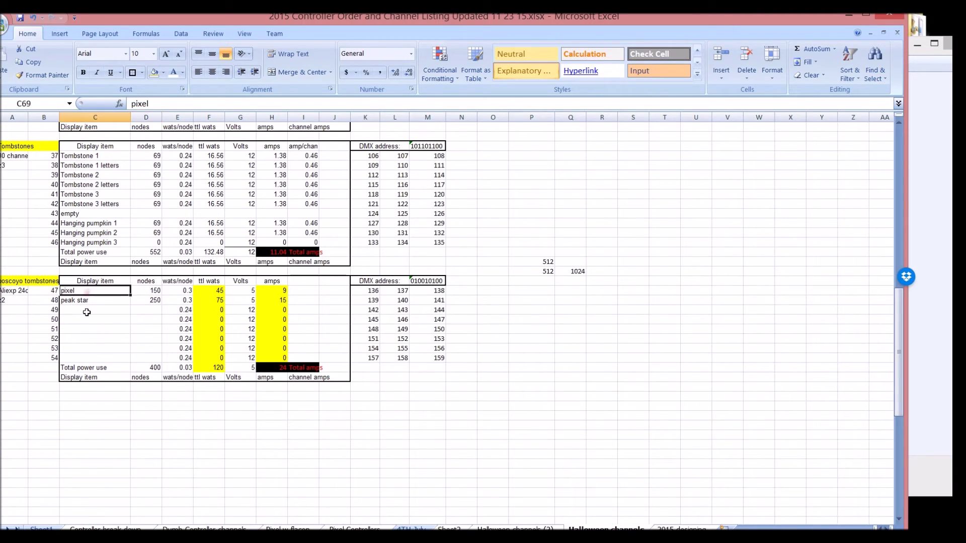
left_click(87, 313)
key("Down")
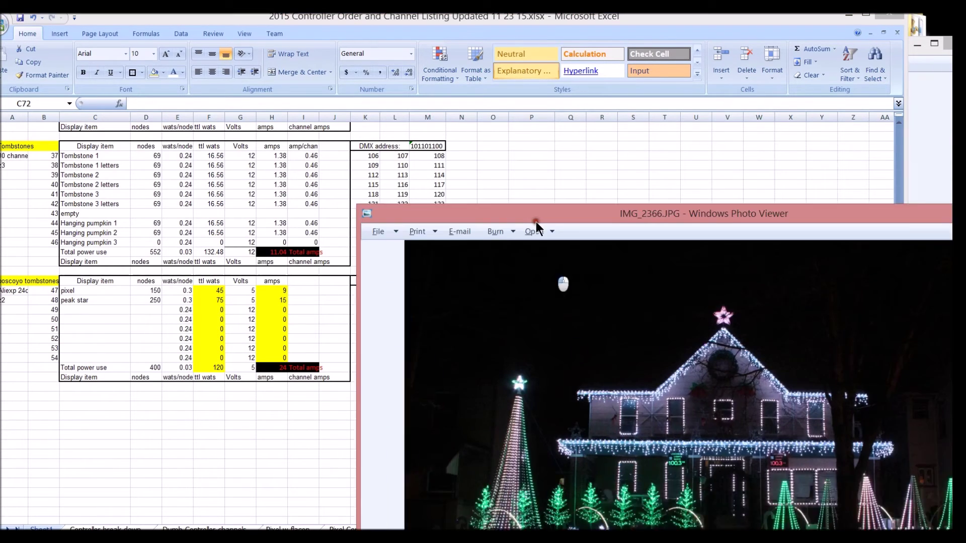
left_click_drag(536, 221, 440, 86)
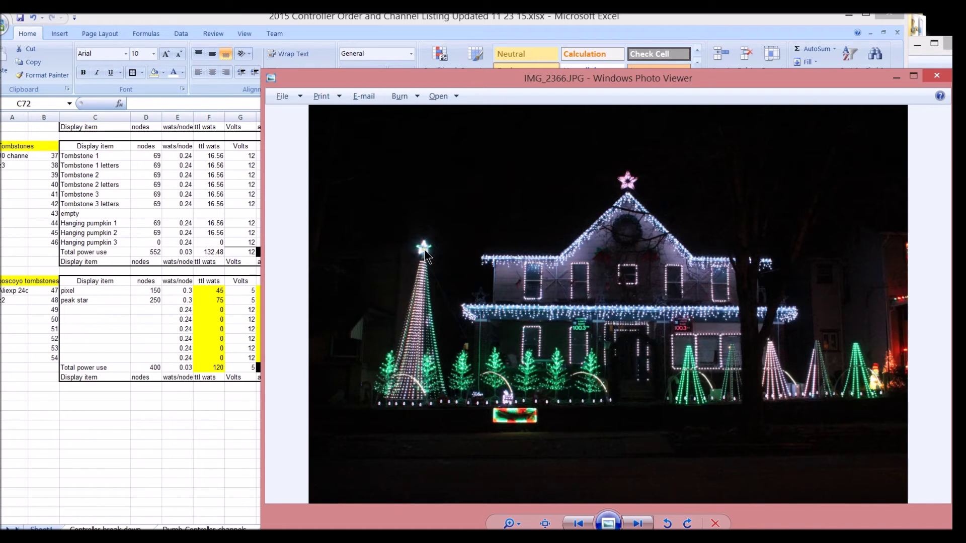
left_click(118, 298)
left_click(108, 309)
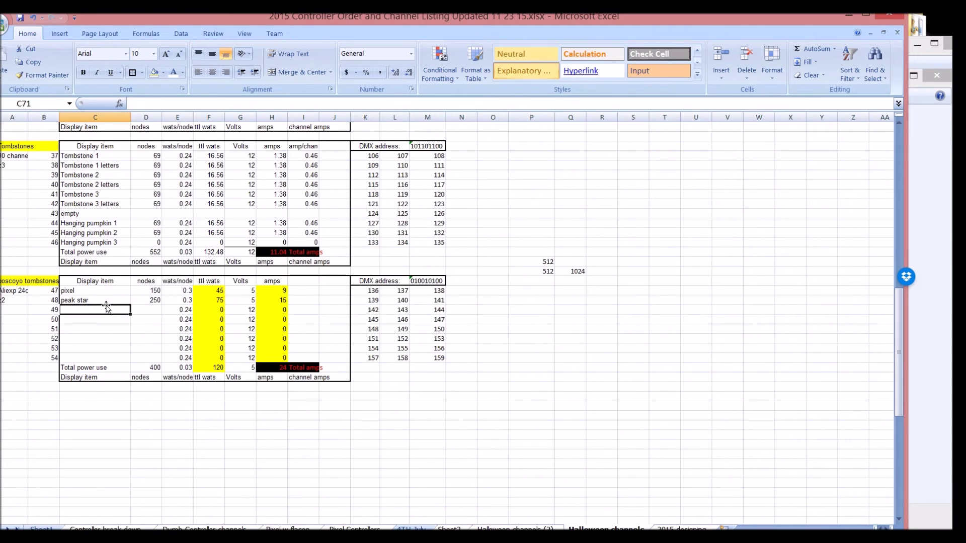
Name the row 'mega tree star' and try summed node counts like 20+30+30.
type("mega t")
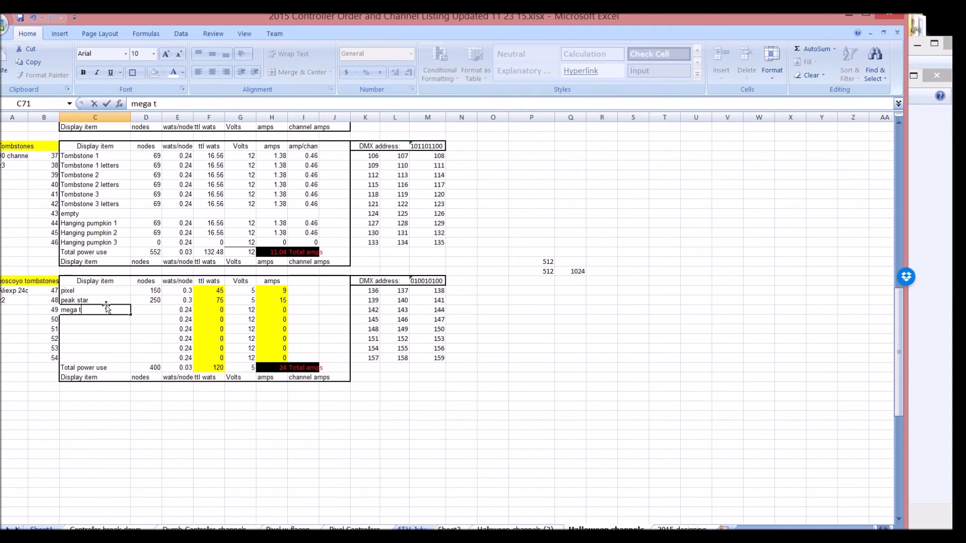
type("ree star")
key("Tab")
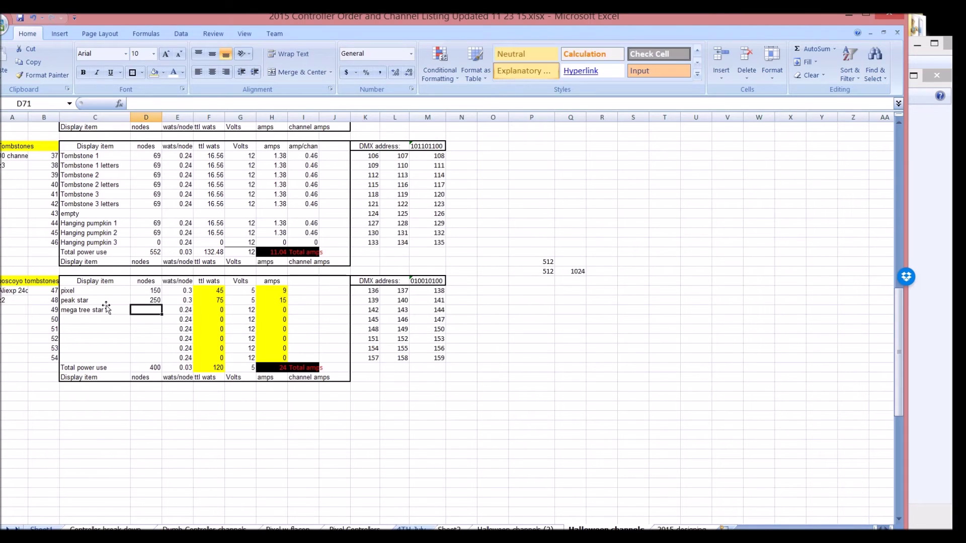
type("+20+")
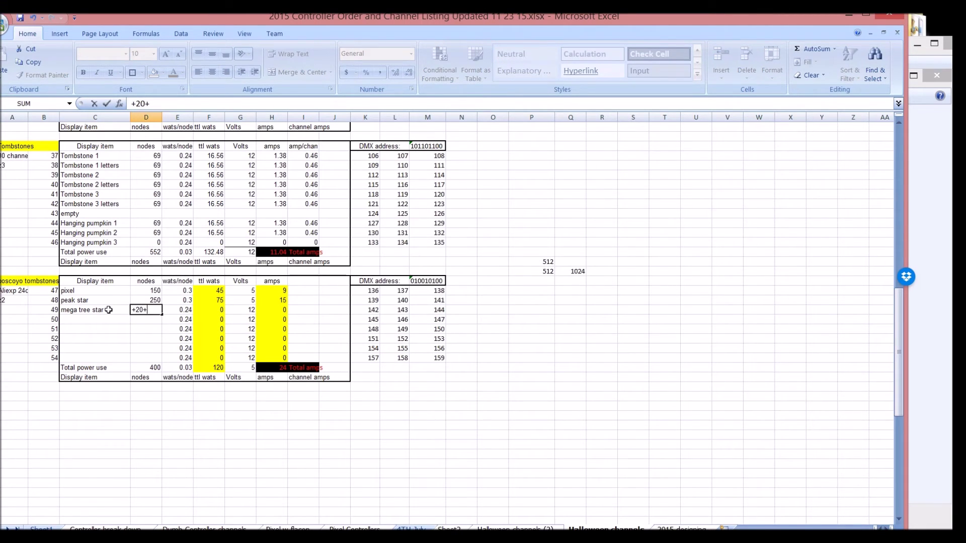
type("30+30")
key("Return")
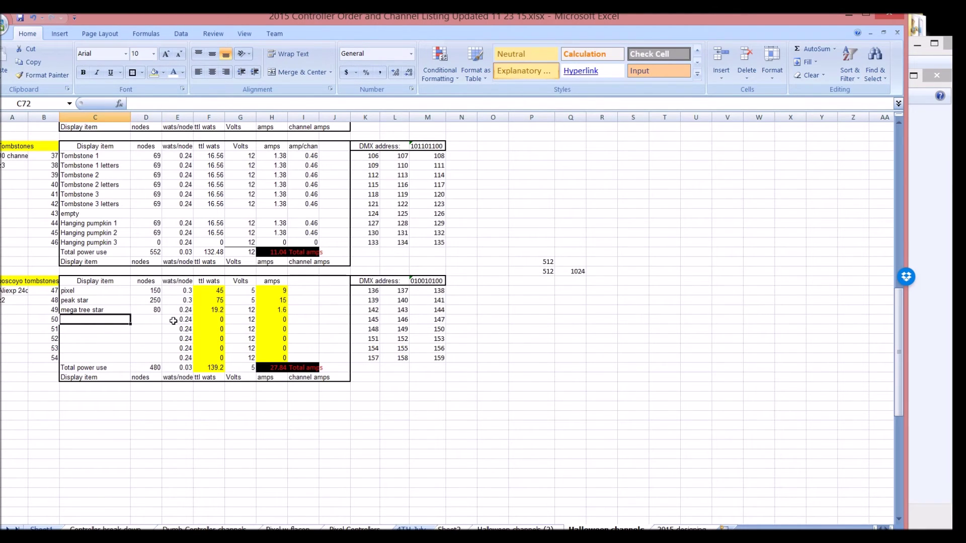
left_click(137, 310)
type("+20")
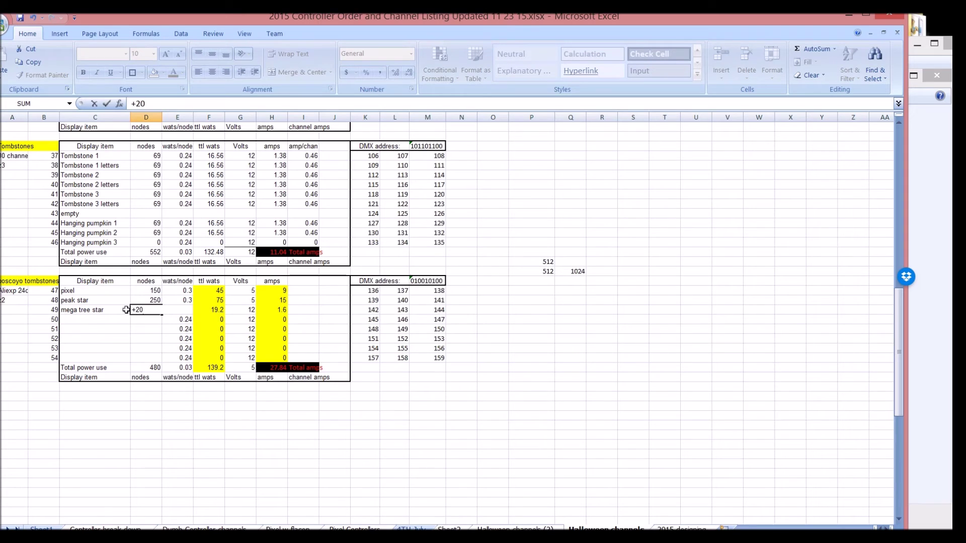
key("BackSpace")
key("BackSpace")
key("BackSpace")
type("10+20+20")
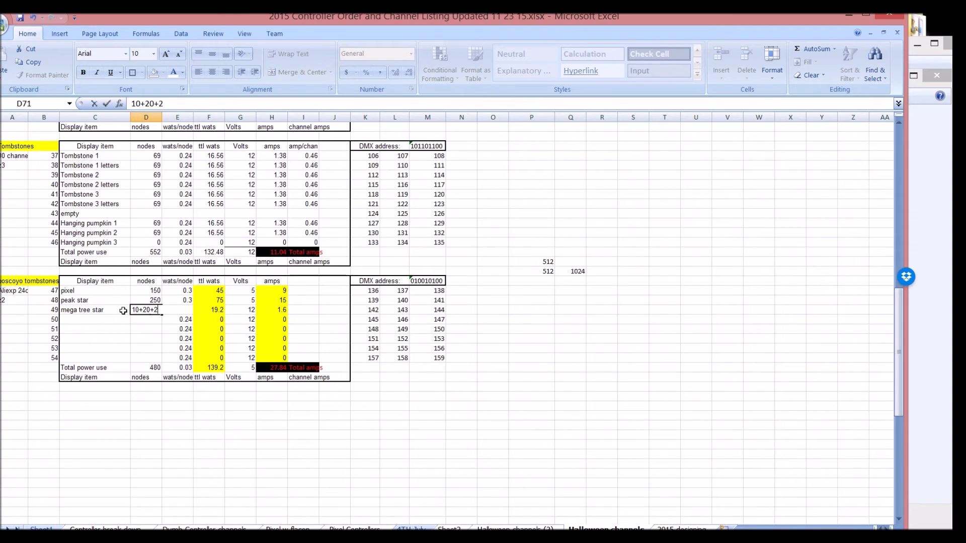
key("Return")
Set the mega tree star to 50 nodes at 0.72 watts per node.
left_click(130, 312)
type("50")
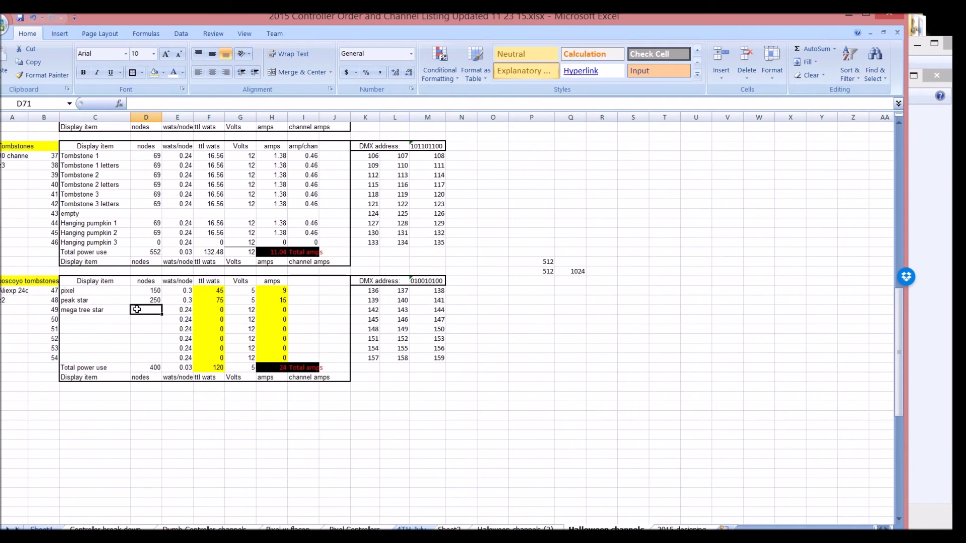
key("Return")
left_click(184, 309)
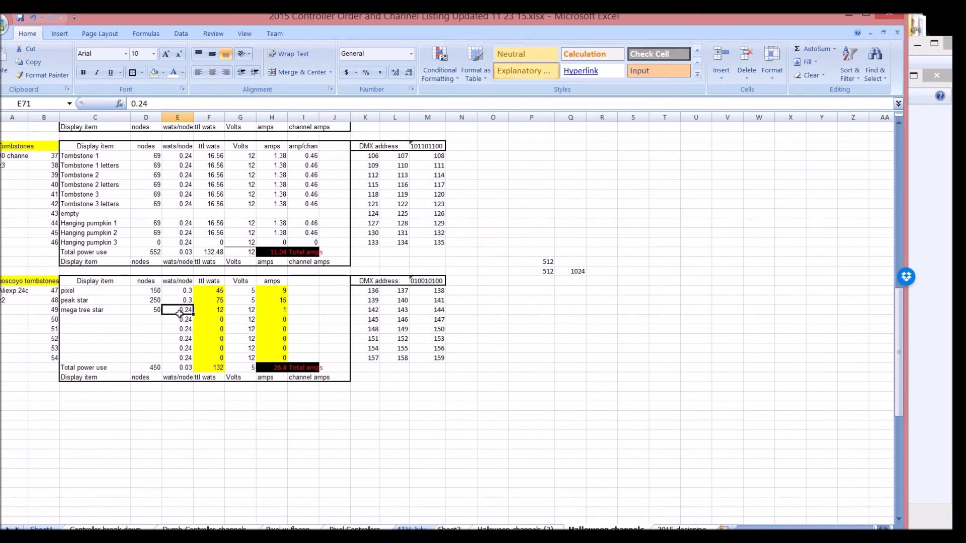
type(".")
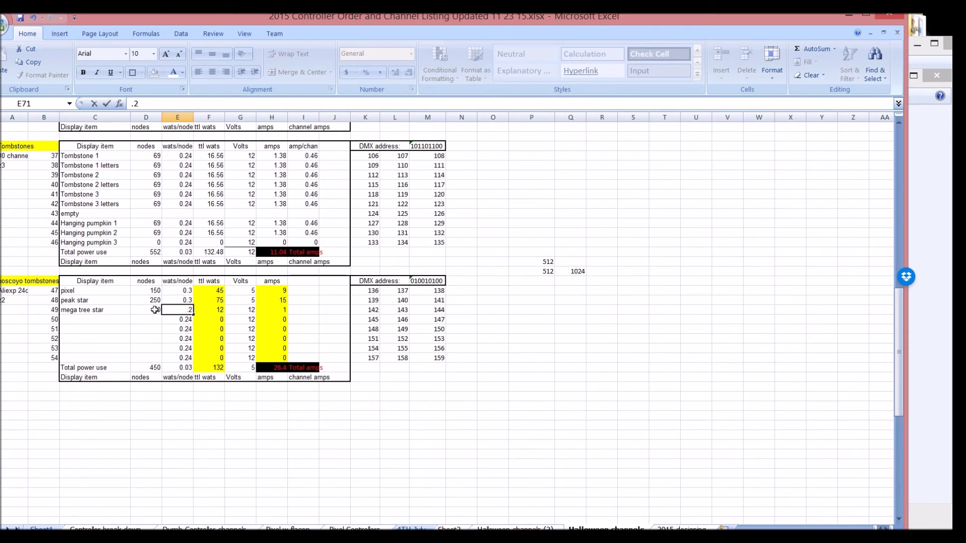
type("72")
key("Return")
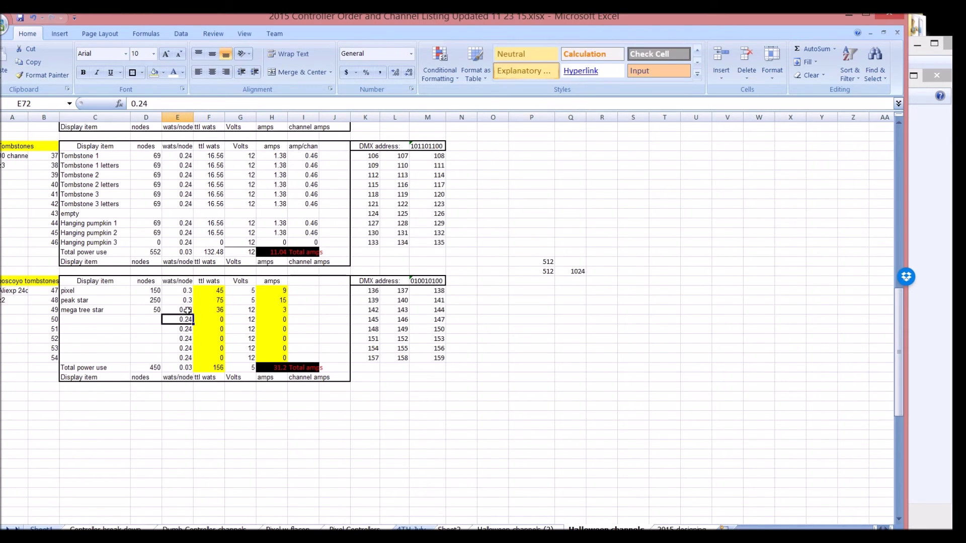
Review the mega tree star's watts, 12 volts, node count and 3-amp result.
left_click(178, 310)
left_click(241, 310)
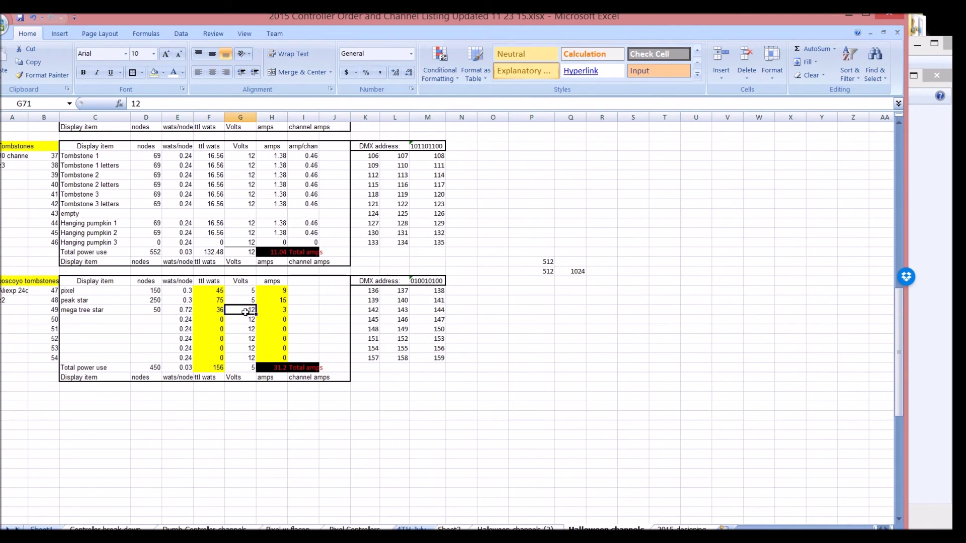
left_click(280, 311)
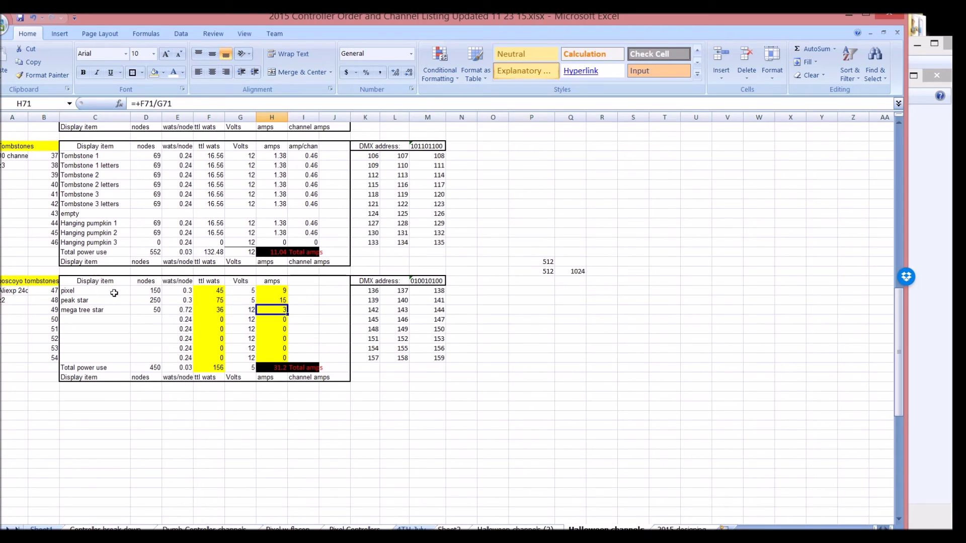
left_click(149, 309)
left_click(274, 312)
left_click(148, 307)
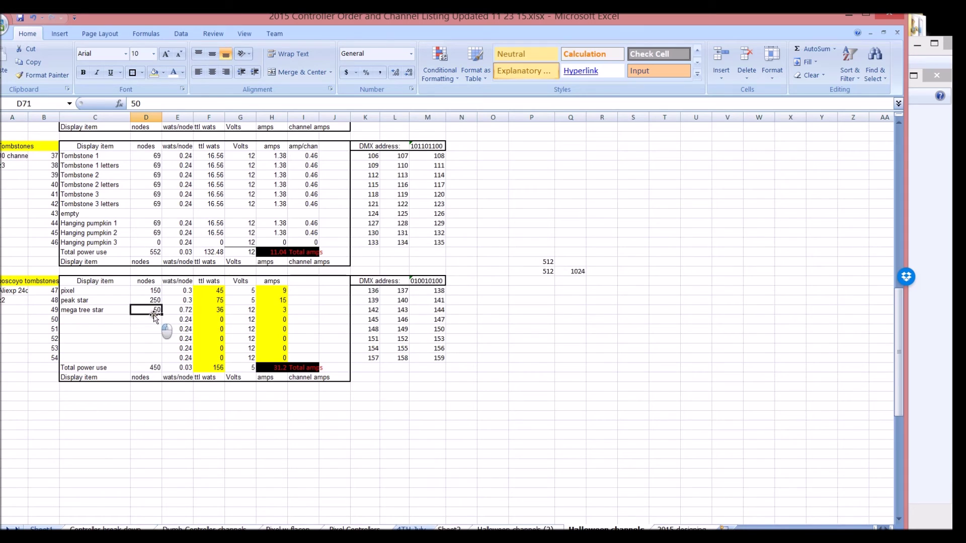
left_click(82, 318)
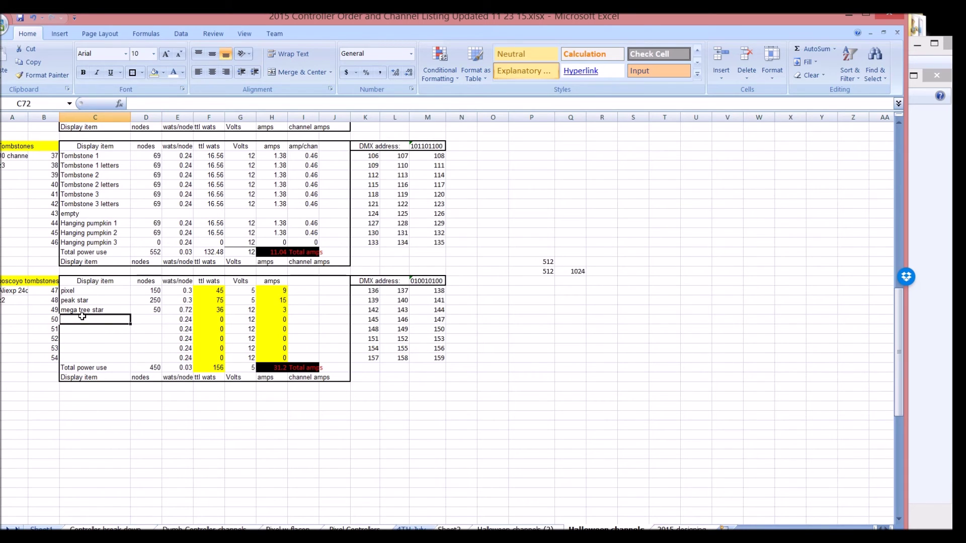
Enter 'spiral pixel' with 100 nodes at 0.72 watts per node, landing on its 6-amp total.
type("spiral")
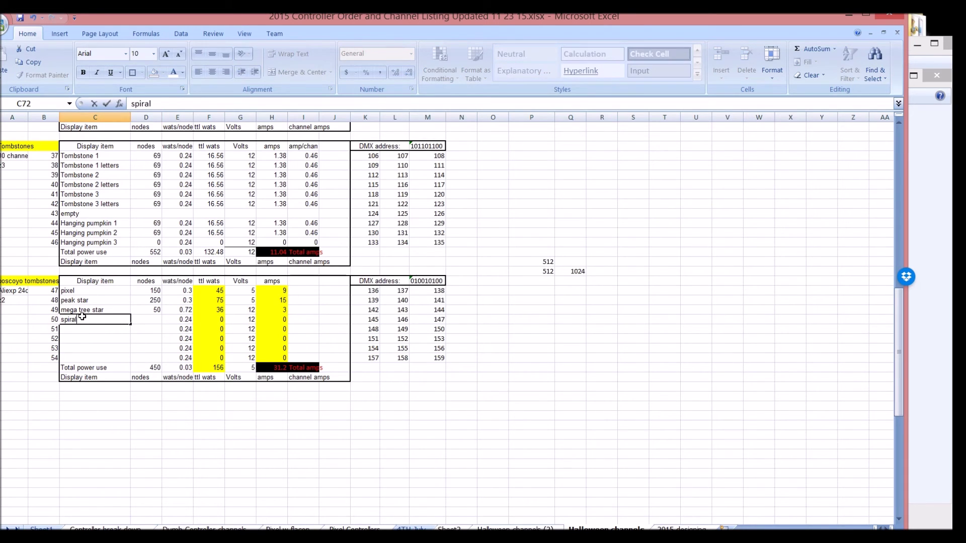
type(" pixel")
key("Tab")
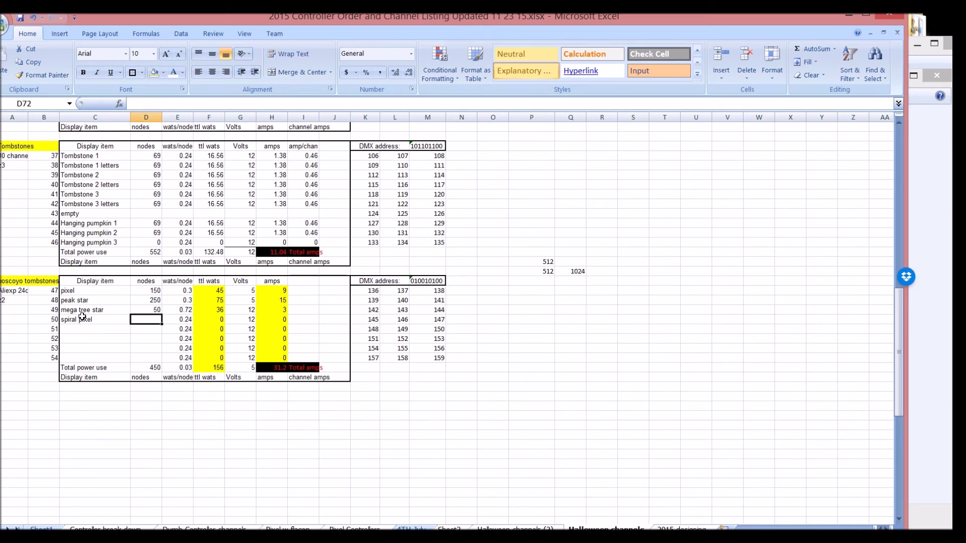
type("100")
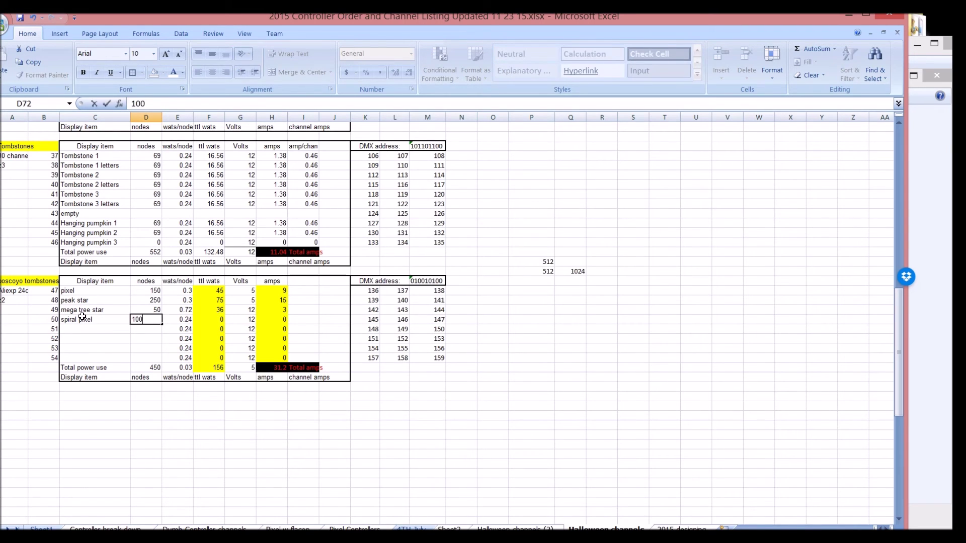
left_click(82, 316)
key("Tab")
key("Tab")
type(".7")
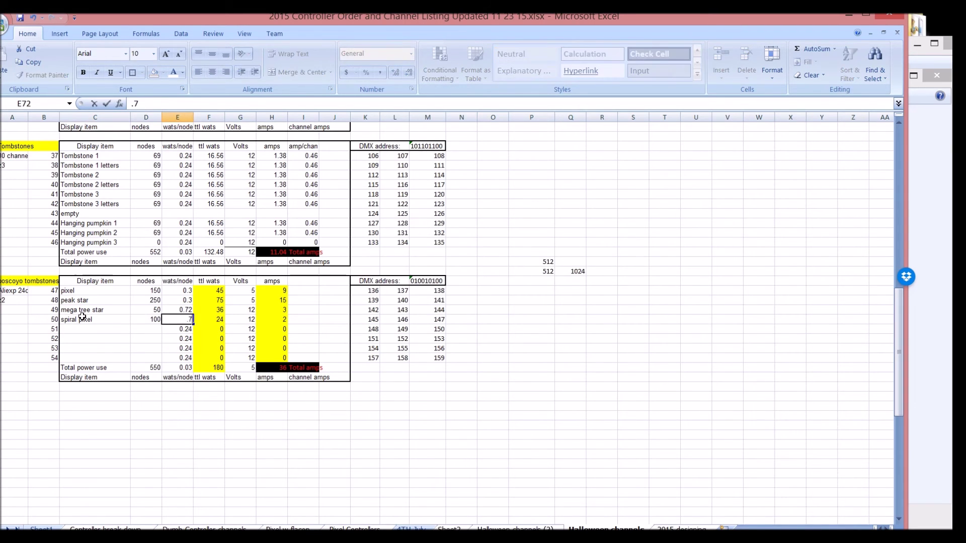
type("2")
key("Tab")
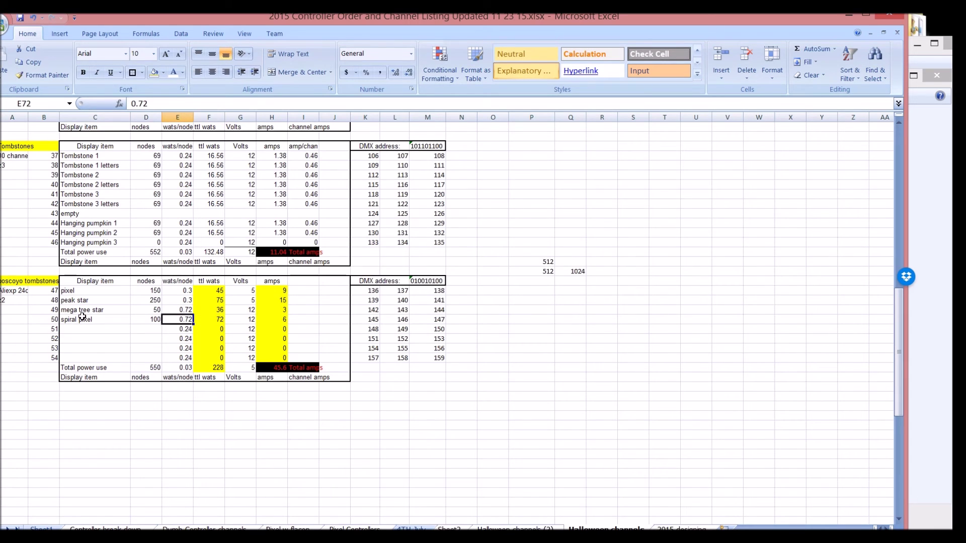
key("Right")
key("Right")
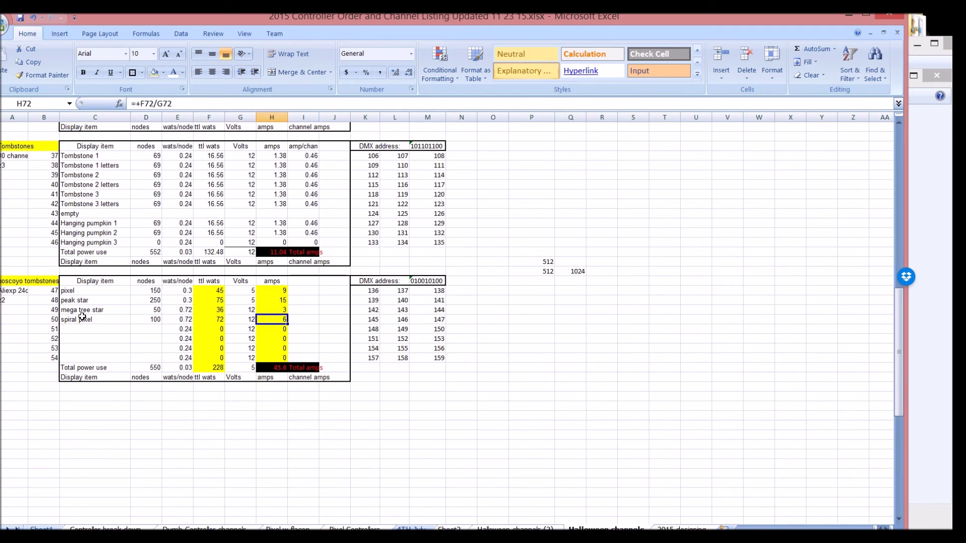
key("Left")
key("Right")
key("Right")
key("Left")
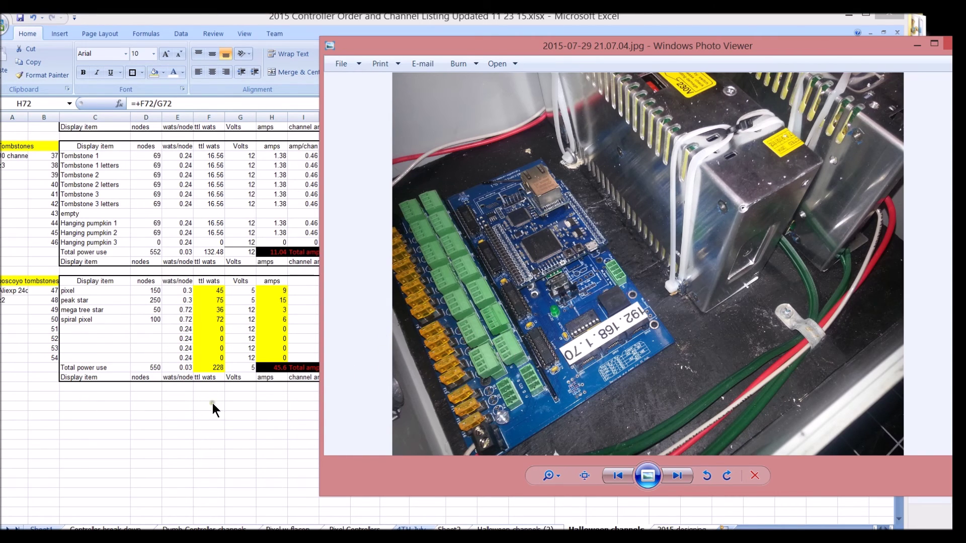
key("alt+Tab")
left_click(92, 330)
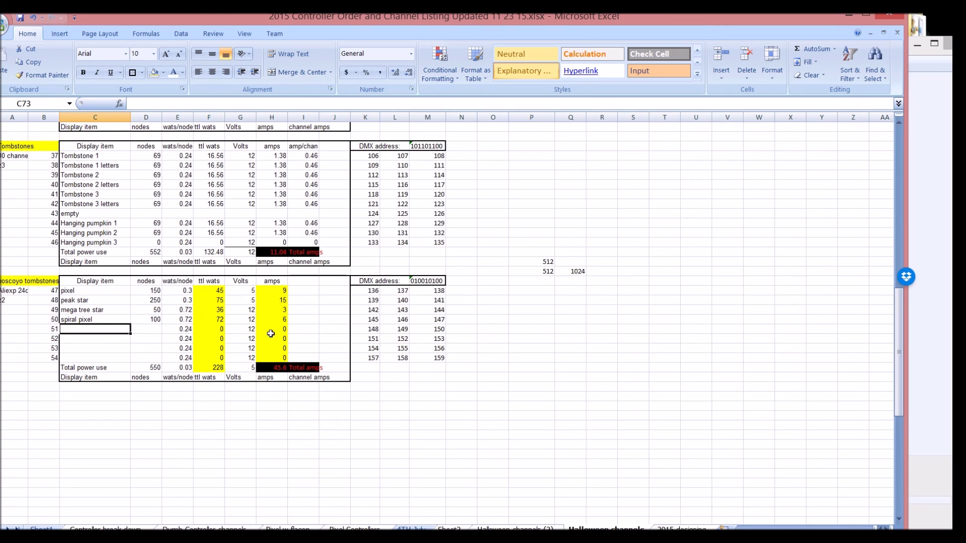
left_click_drag(94, 157, 312, 224)
left_click_drag(315, 291, 65, 348)
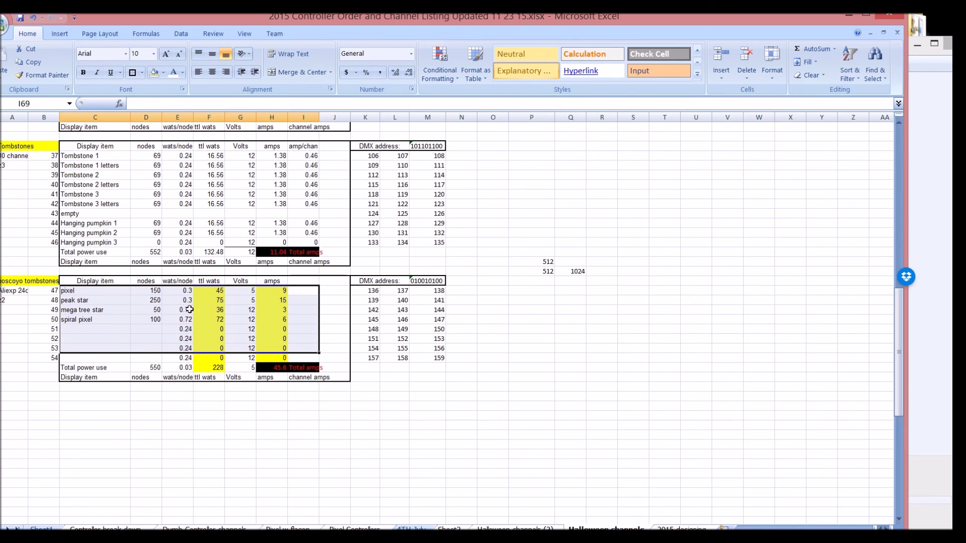
left_click(283, 318)
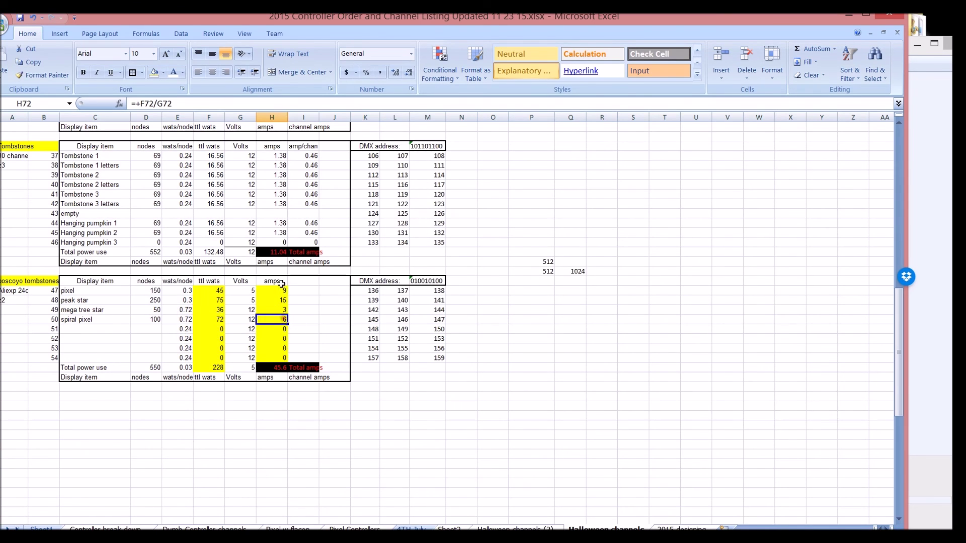
left_click(278, 288)
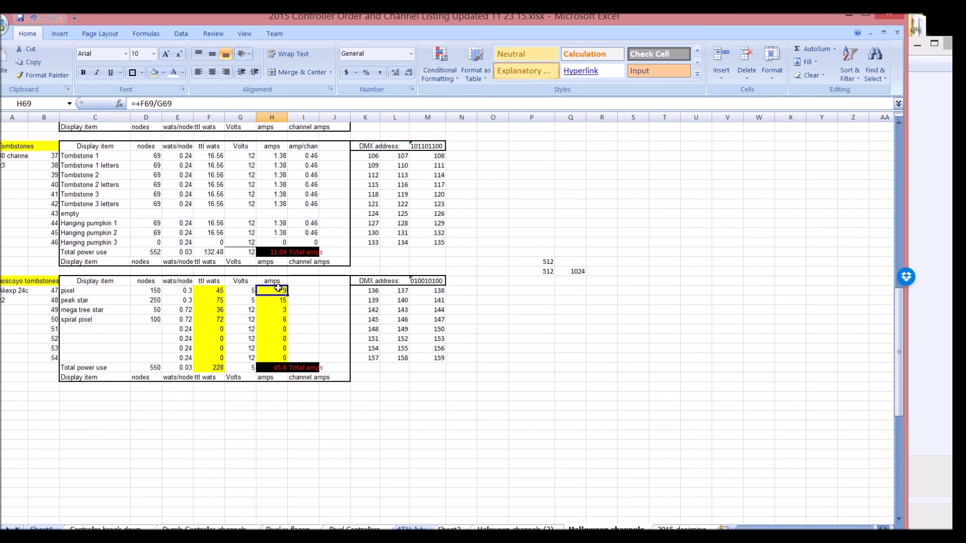
left_click(246, 318)
left_click(246, 291)
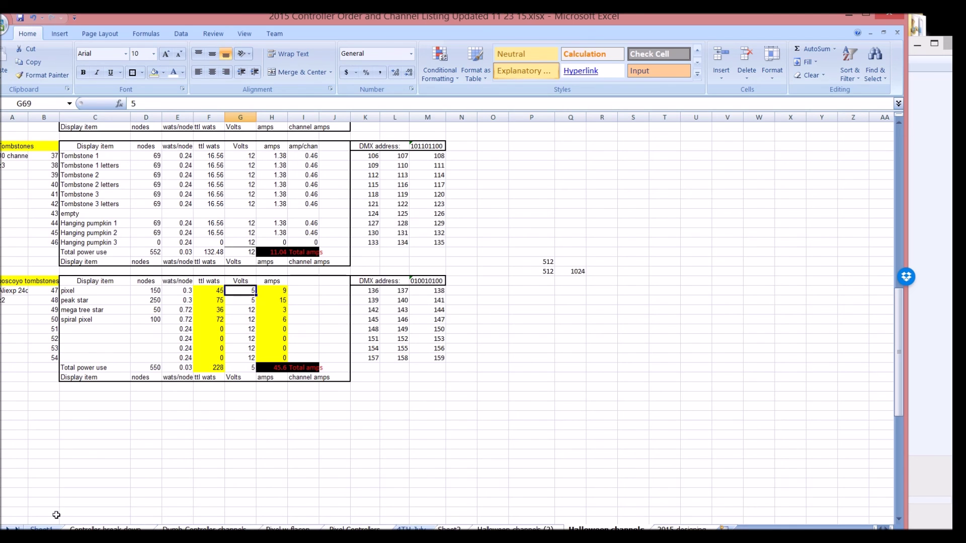
left_click(111, 316)
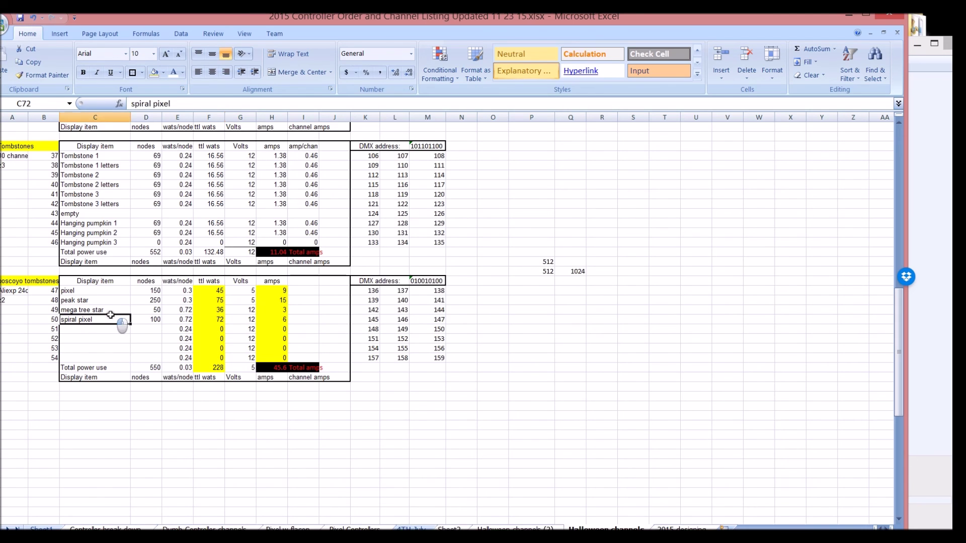
key("ctrl+Page_Up")
Switch to the Pixel w flacon sheet showing Zone 1 Roof and Zones 2–3 controller outputs.
key("ctrl+Page_Up")
key("ctrl+Page_Up")
key("ctrl+Page_Up")
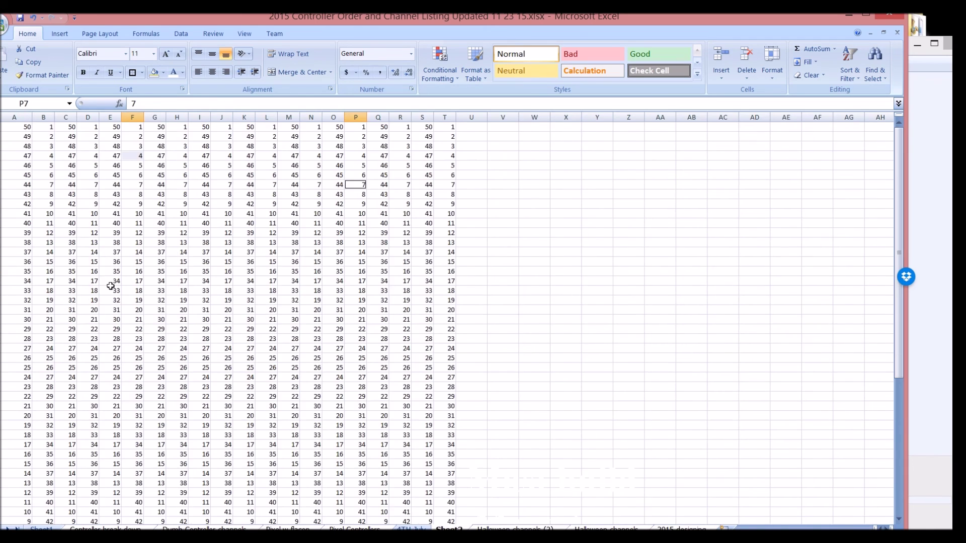
key("ctrl+Page_Up")
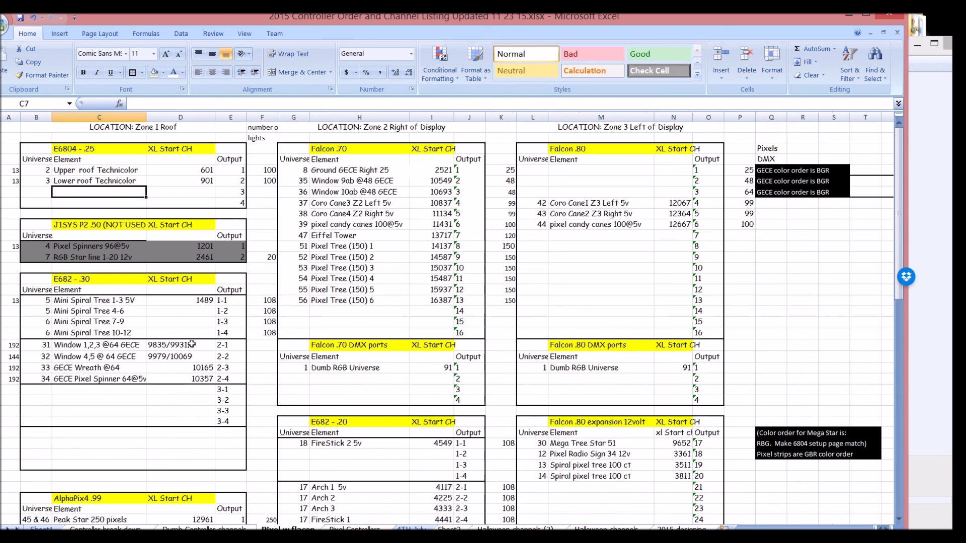